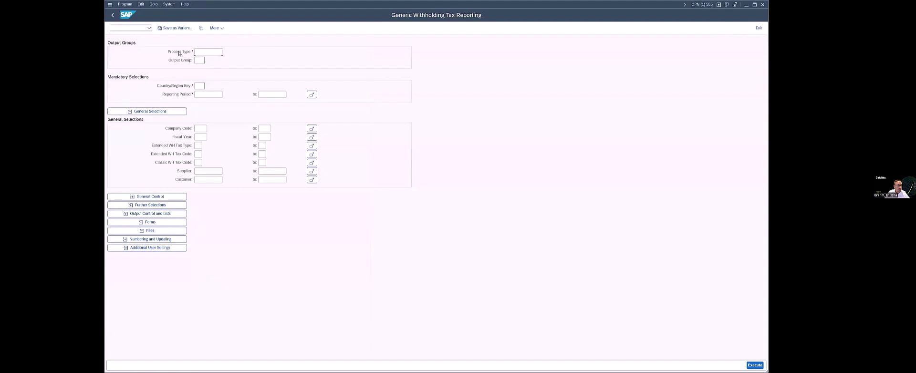
Choose the standard withholding tax output group STD as the process type for the report
key(F4)
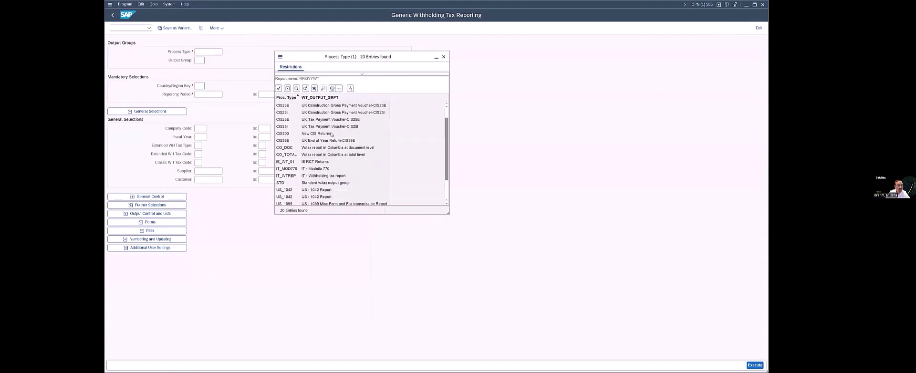
scroll(312, 186, down, 2)
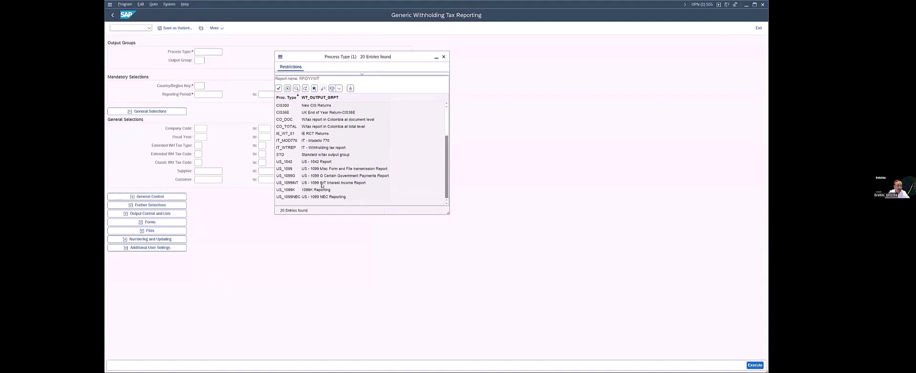
scroll(318, 195, up, 1)
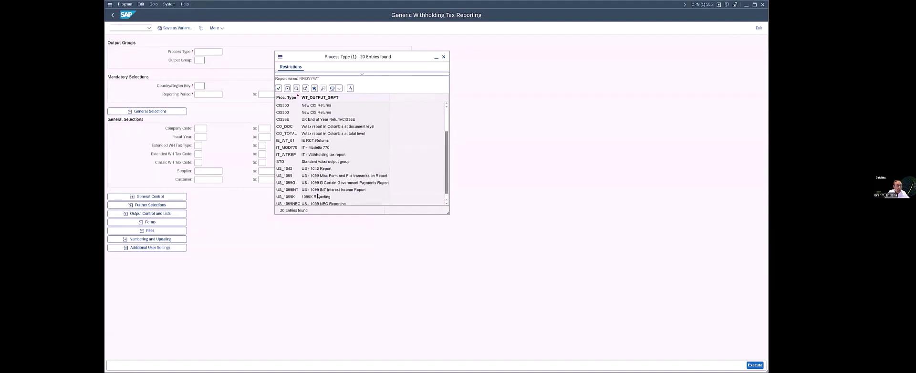
scroll(318, 197, up, 2)
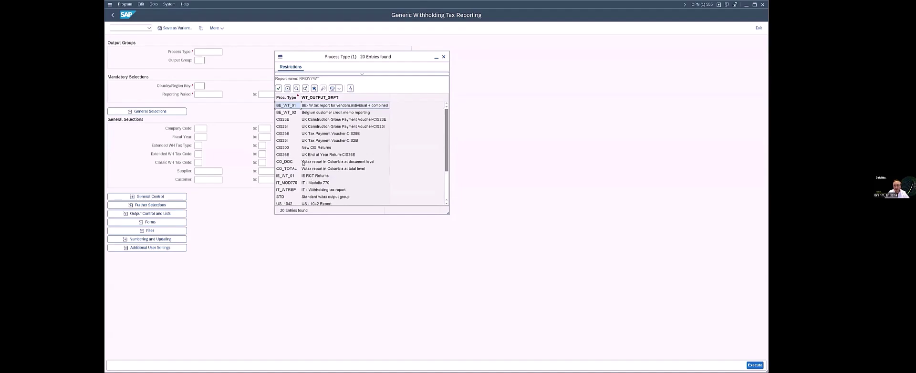
scroll(302, 163, down, 1)
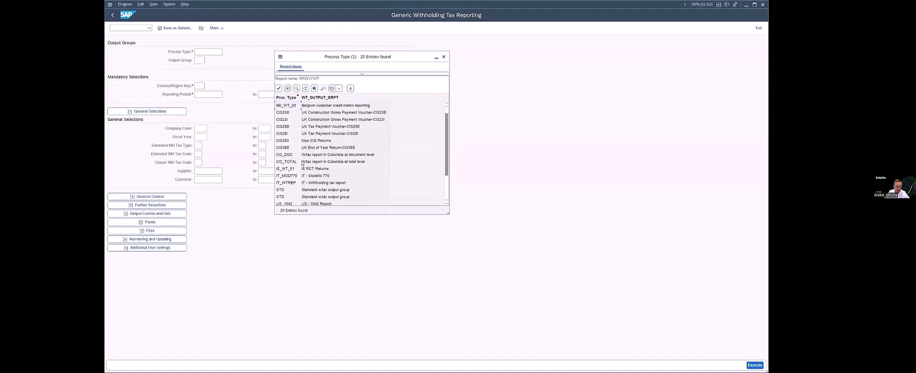
scroll(314, 153, down, 2)
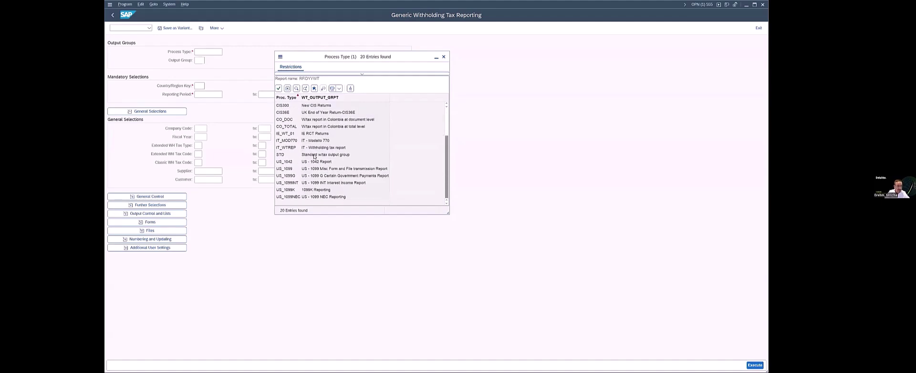
click(314, 155)
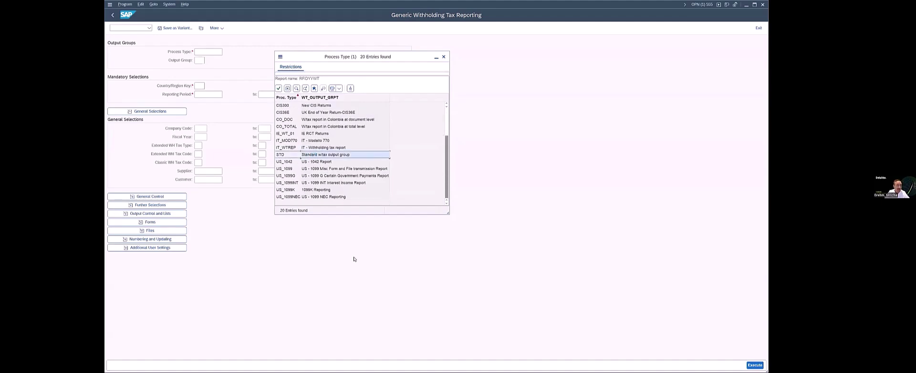
double_click(314, 155)
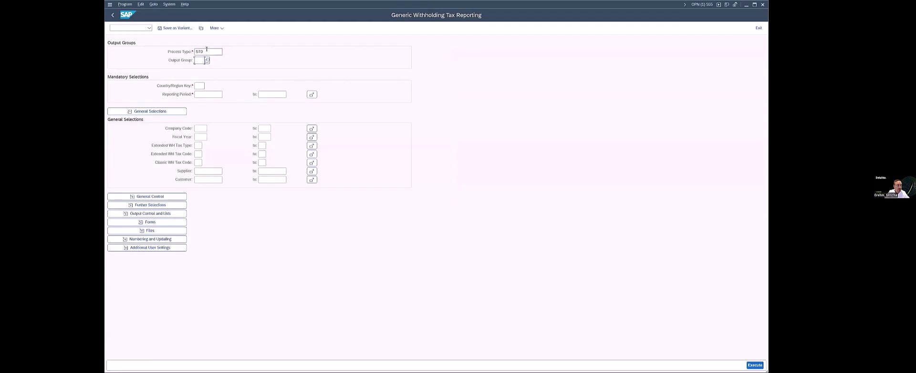
Run the withholding tax report for country DE with the reporting period 01.10.2024 to 31.12.2024
key(Tab)
text(DE)
key(Tab)
text(0110)
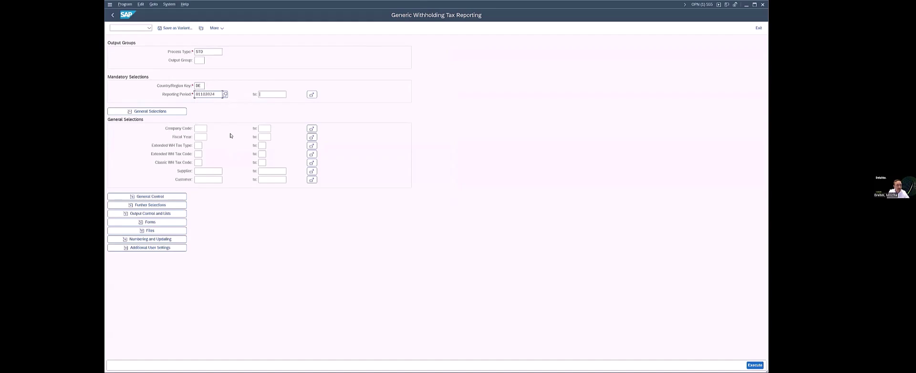
text(31122024)
key(Return)
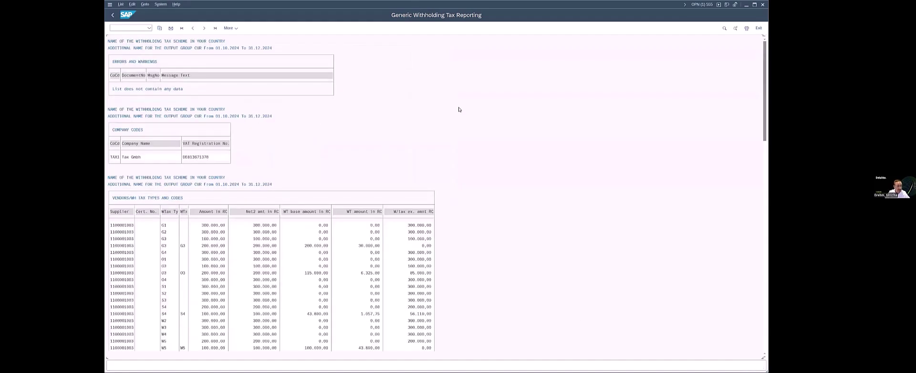
Review the report's vendor amounts by withholding tax type and code, and leave the report output
scroll(482, 133, down, 3)
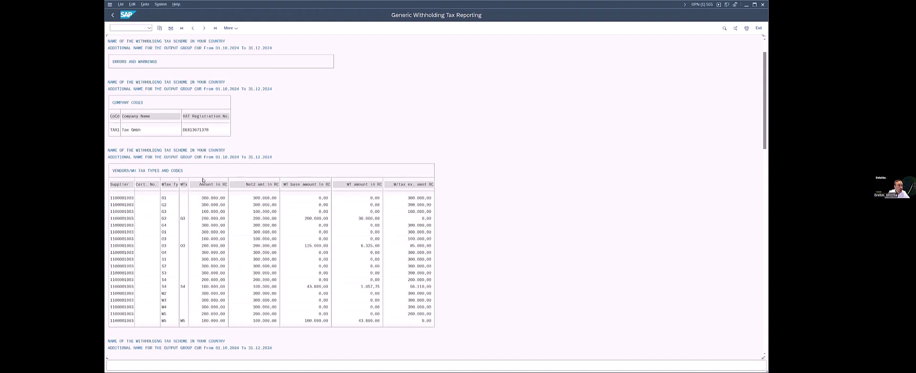
scroll(200, 191, down, 2)
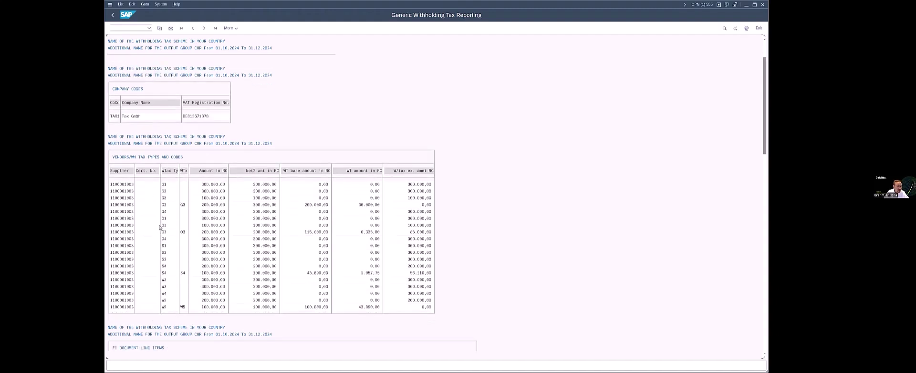
key(F3)
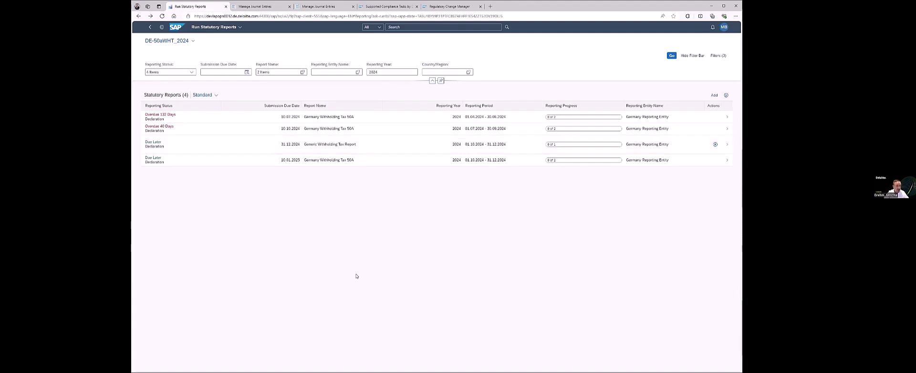
In Run Statutory Reports, check the saved views and the reports selected in the Report Name filter
click(193, 41)
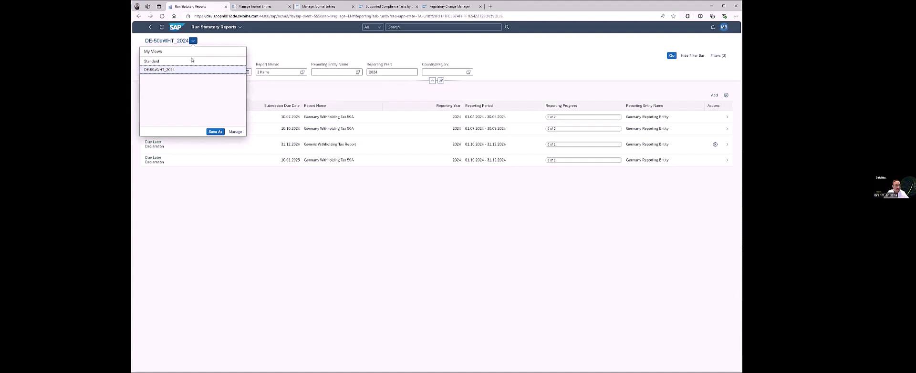
click(295, 72)
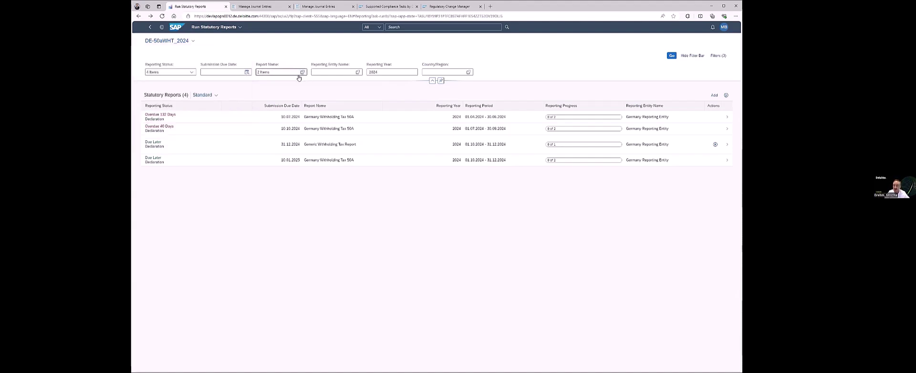
click(302, 72)
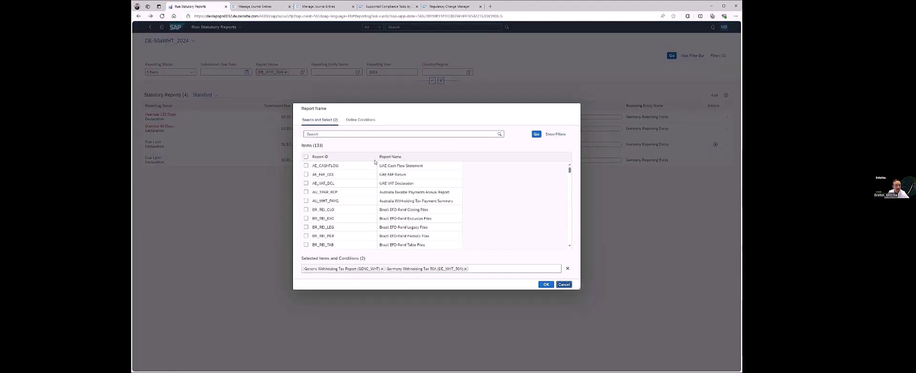
click(548, 284)
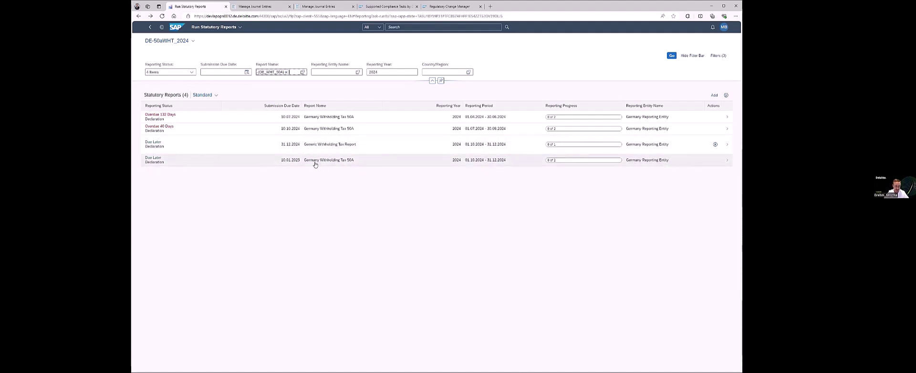
Open the Withholding Tax Transactions List from the latest successfully generated run of the Generic Withholding Tax Report
click(310, 148)
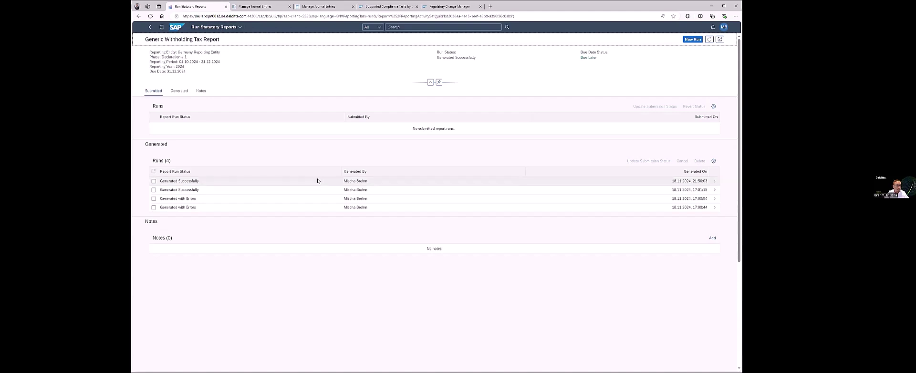
click(350, 181)
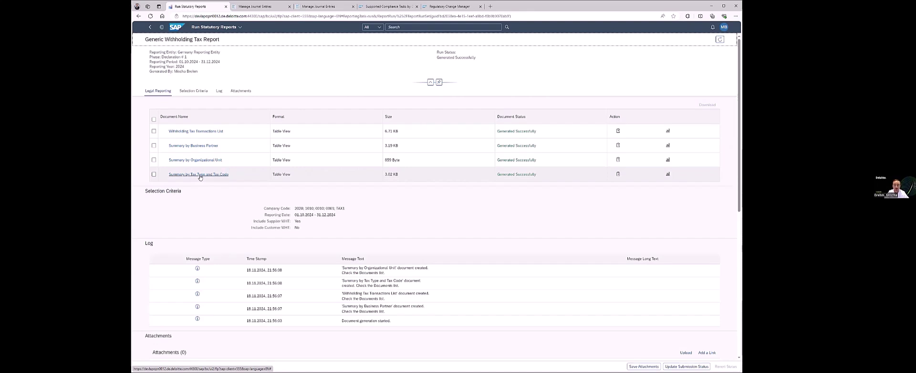
click(207, 133)
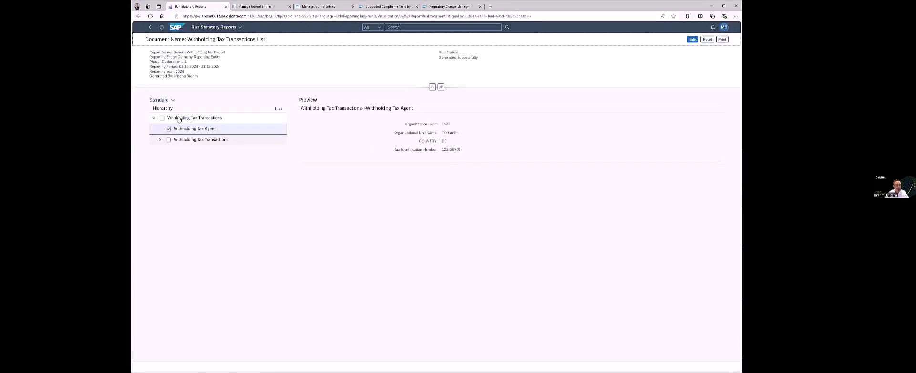
Preview the complete Withholding Tax Transactions hierarchy, check the table's column options without changing them, and return to the run's documents
click(161, 118)
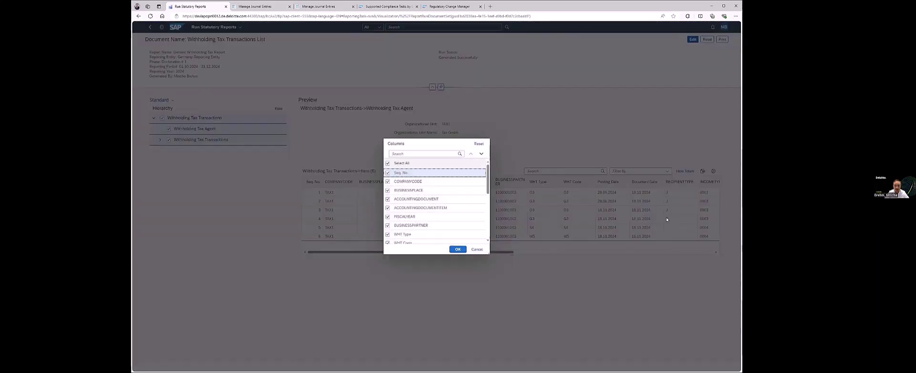
click(478, 250)
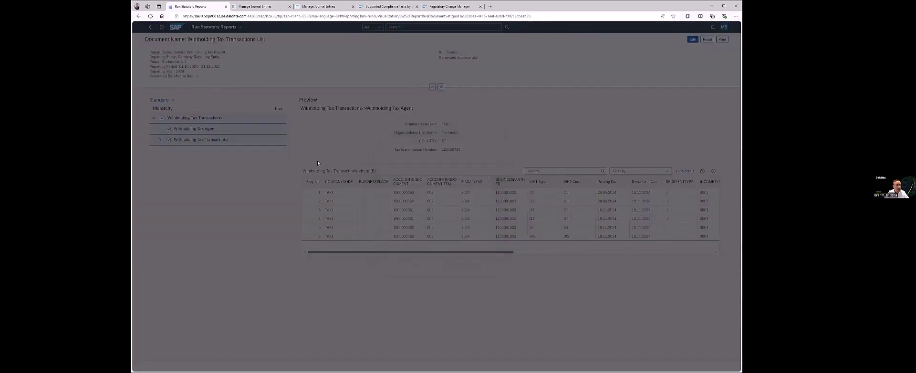
click(150, 27)
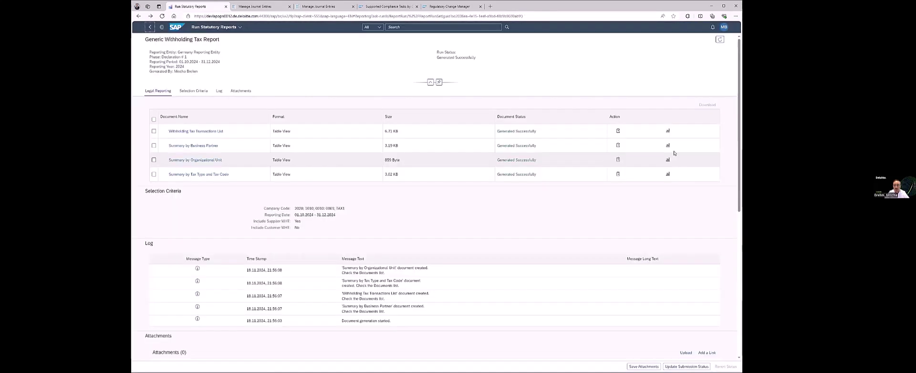
Open the analysis of the Withholding Tax Transactions List and examine its available dimensions and export options in a widened navigation panel
click(669, 132)
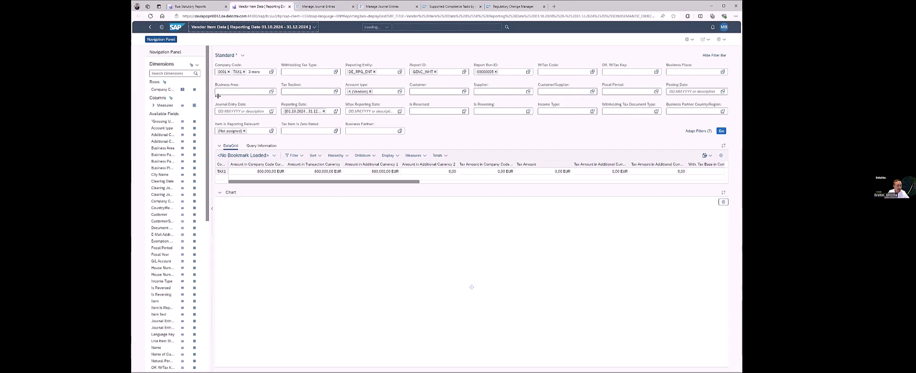
drag(212, 97, 291, 100)
scroll(208, 199, down, 10)
scroll(234, 281, up, 12)
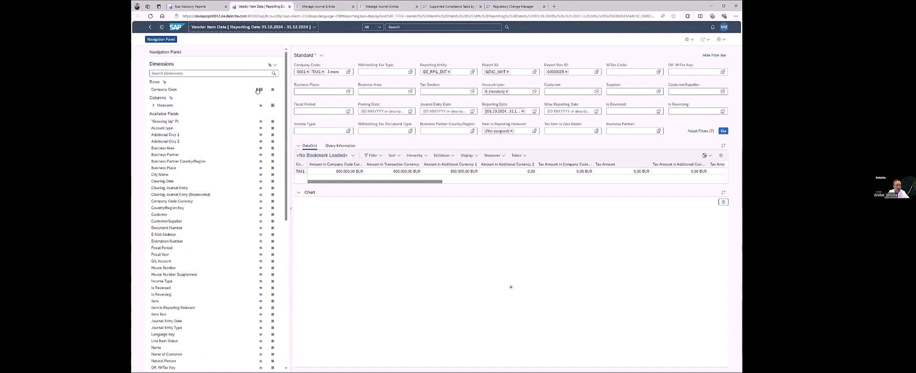
click(706, 155)
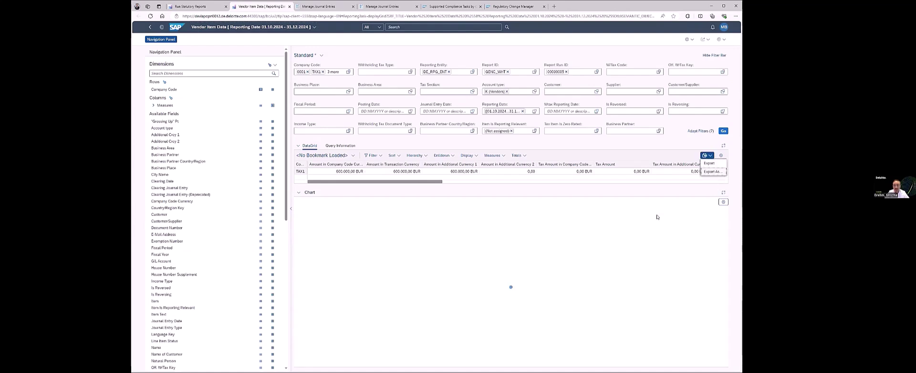
click(366, 288)
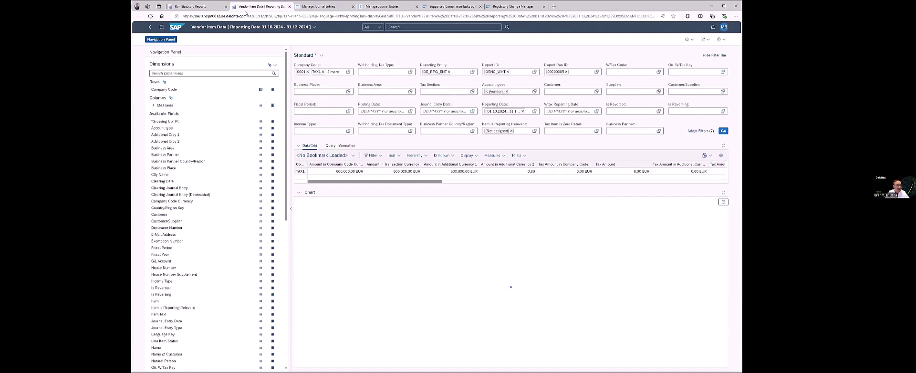
Go back from the vendor item analysis to the overview list of statutory reports
click(208, 9)
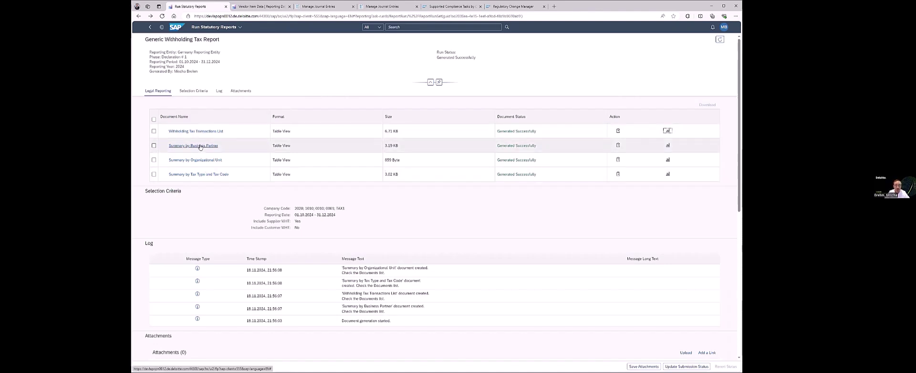
click(151, 27)
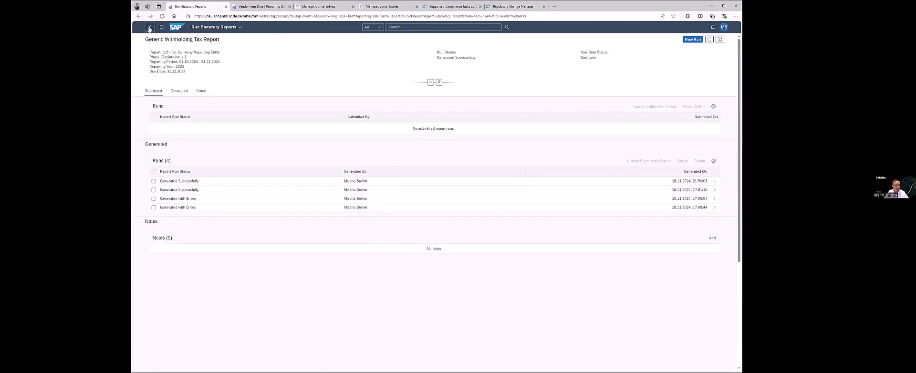
click(150, 28)
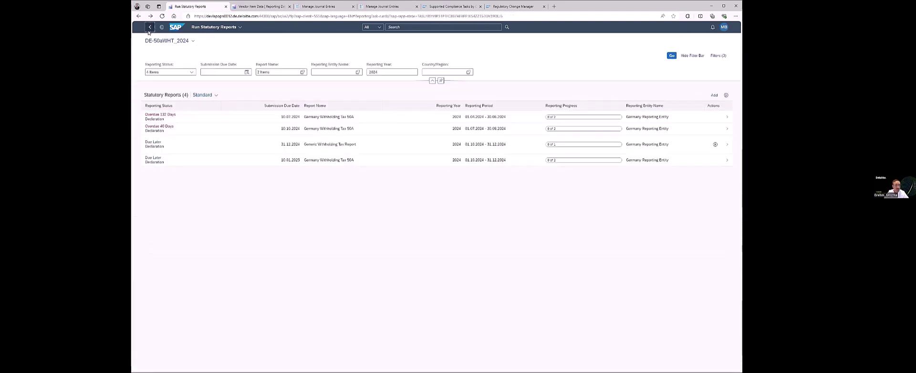
Open Manage Withholding Tax Items for the October to December 2024 Germany Withholding Tax 50A report and check the excluded document's reporting date
click(353, 163)
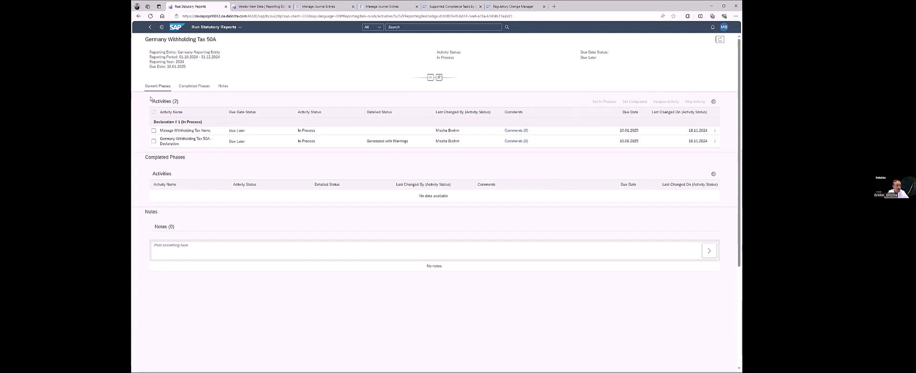
drag(153, 102, 178, 103)
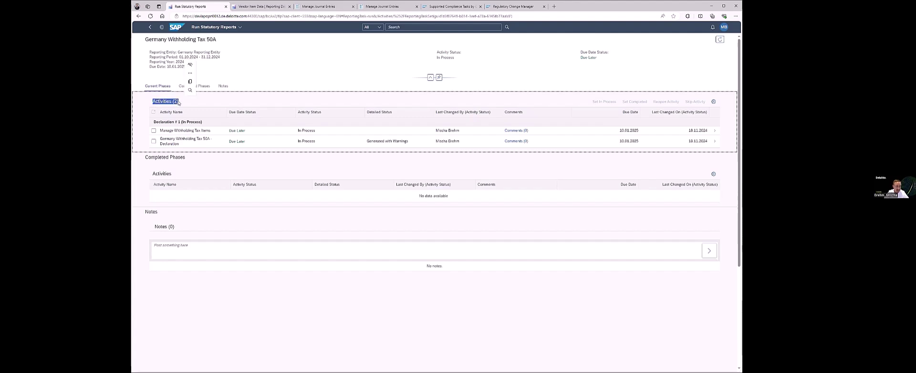
click(178, 103)
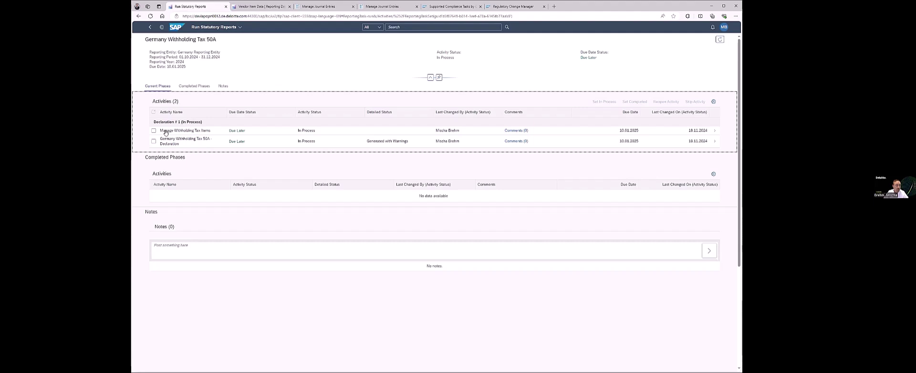
click(186, 132)
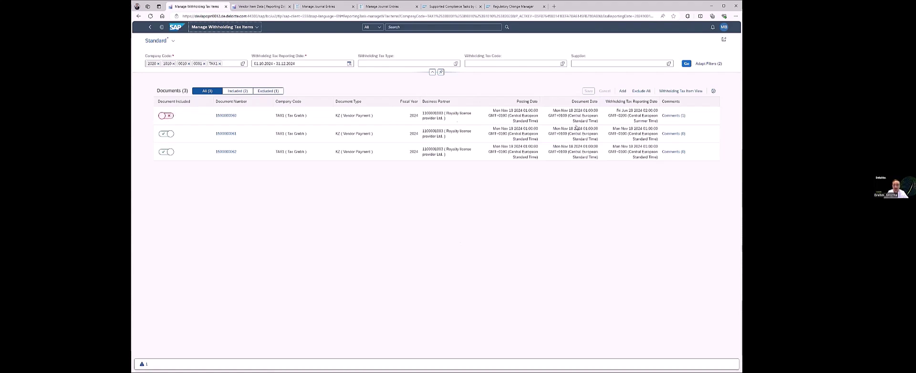
drag(633, 110, 617, 111)
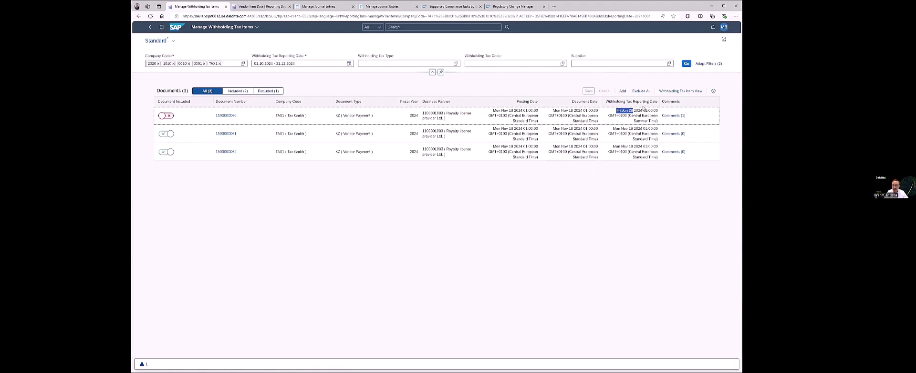
Open the journal entry of the last included withholding tax document, check its line items, and return to Manage Withholding Tax Items
click(542, 241)
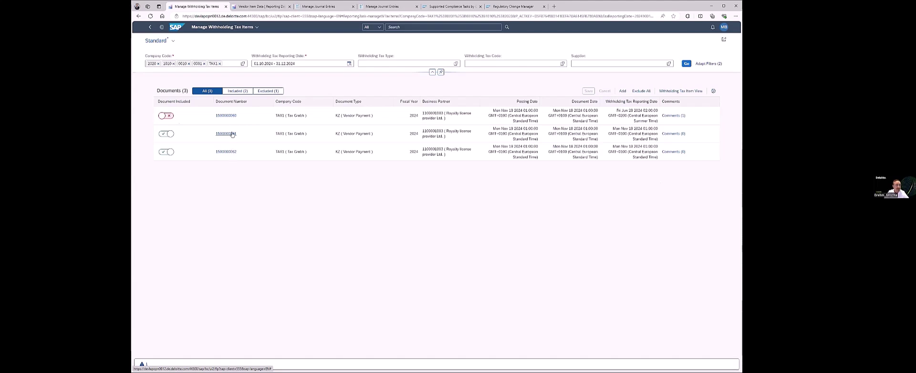
click(229, 152)
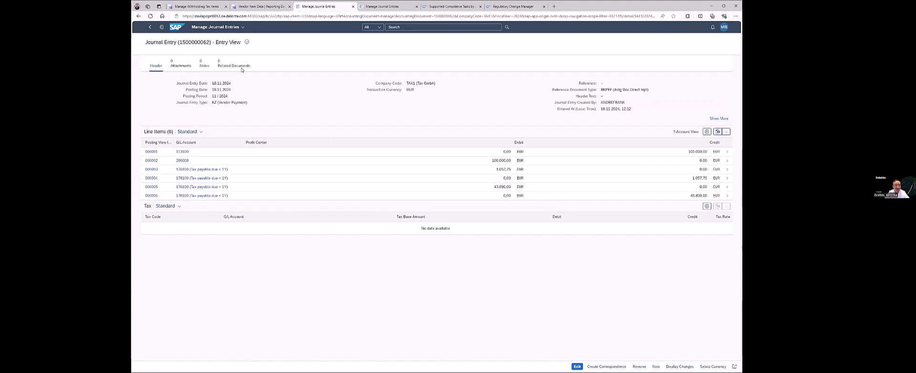
click(390, 7)
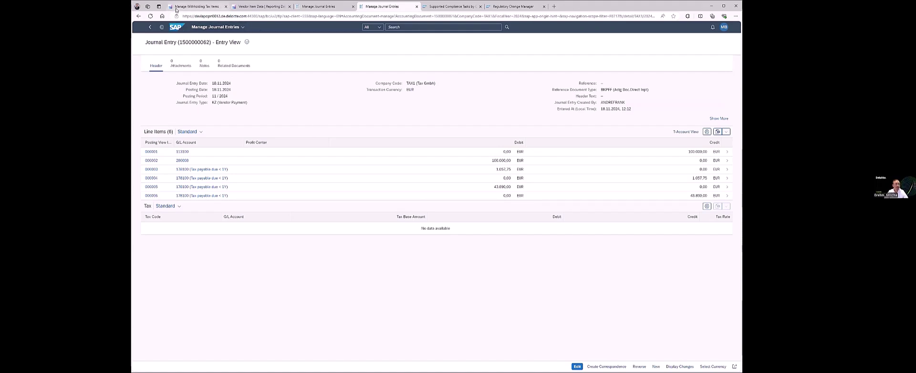
mouse_move(181, 10)
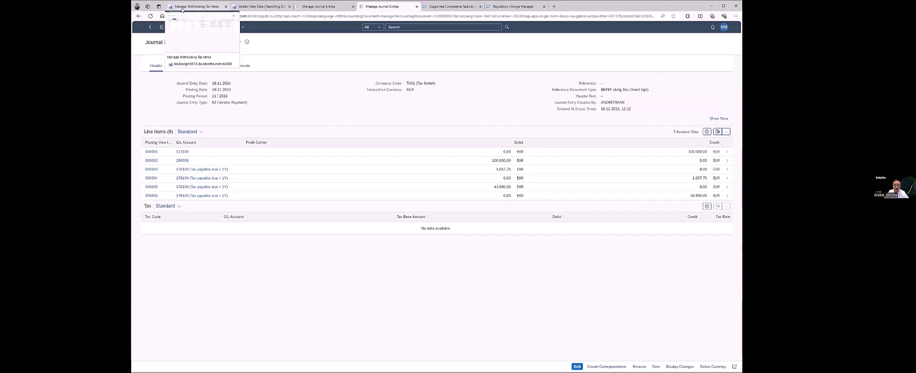
click(181, 10)
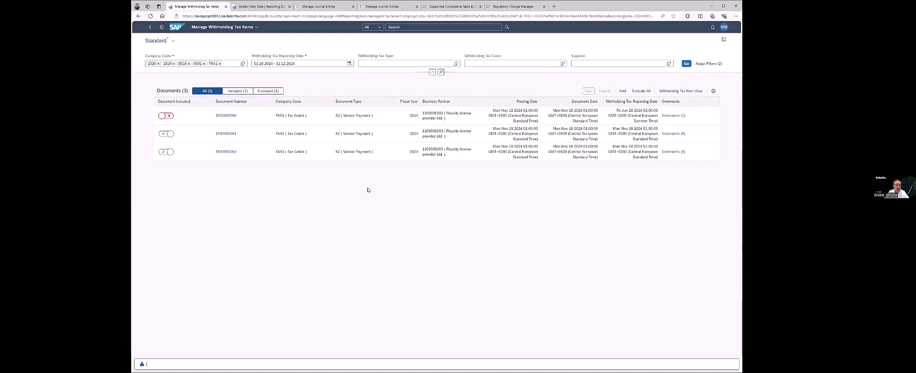
Mark the Manage Withholding Tax Items activity as completed and open the Germany Withholding Tax 50A Declaration activity
click(150, 26)
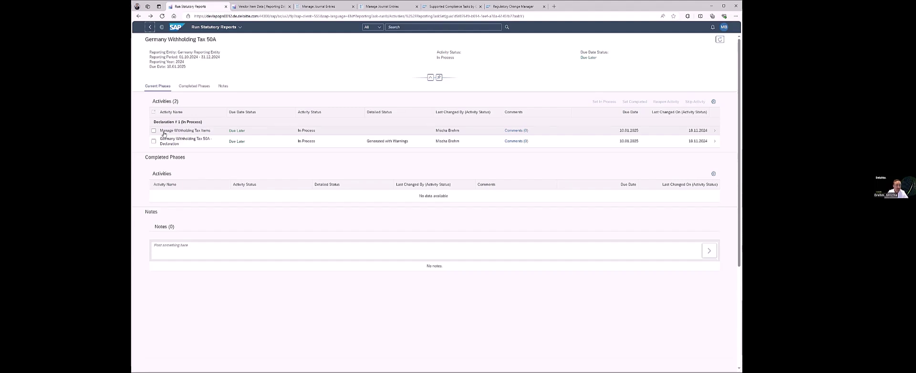
click(153, 131)
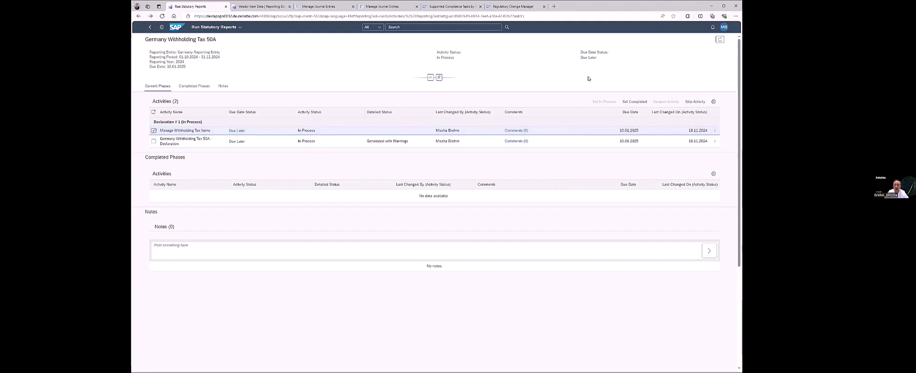
click(635, 102)
click(468, 212)
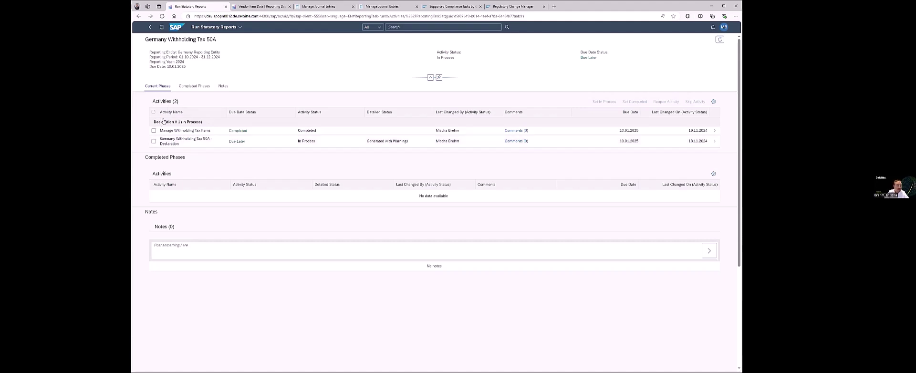
click(159, 139)
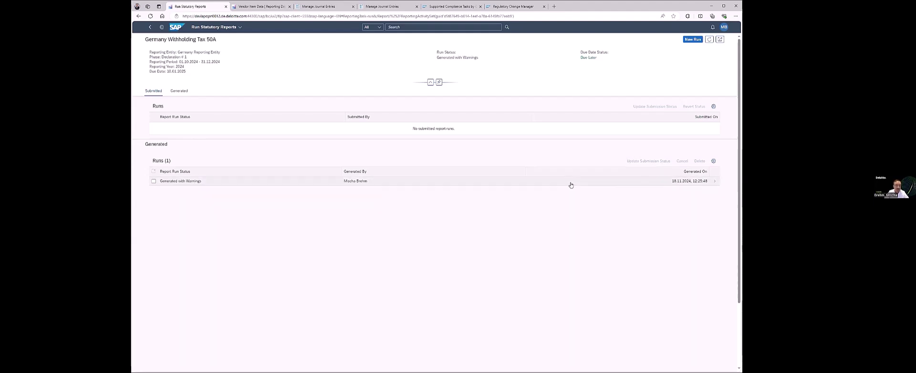
Prepare a new declaration run restricted to company code TAX1 for 01.10.2024 - 31.12.2024, and cancel it without running
click(693, 39)
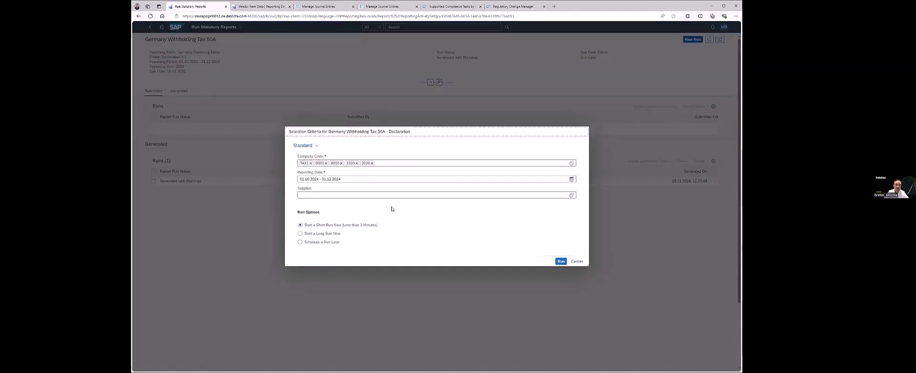
click(317, 163)
key(BackSpace)
key(BackSpace)
key(BackSpace)
key(BackSpace)
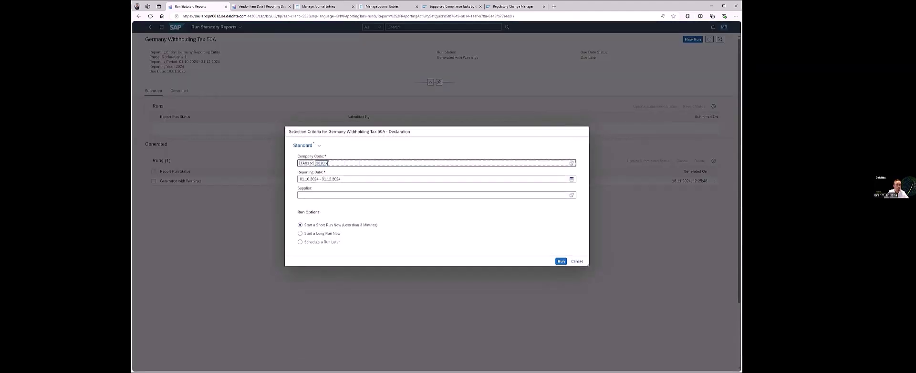
click(360, 179)
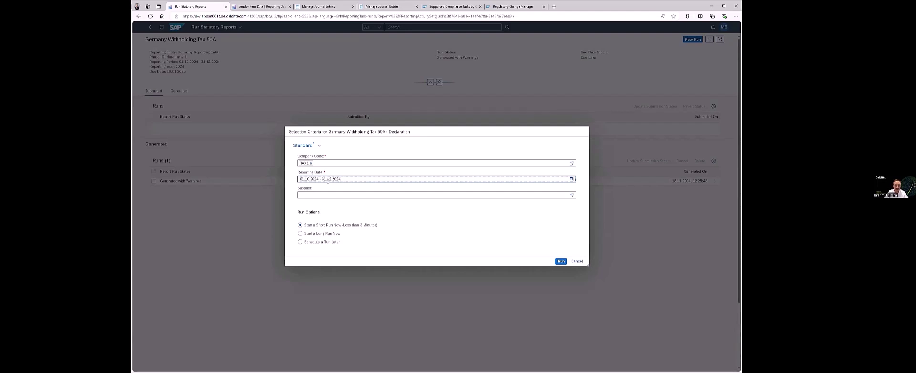
key(Tab)
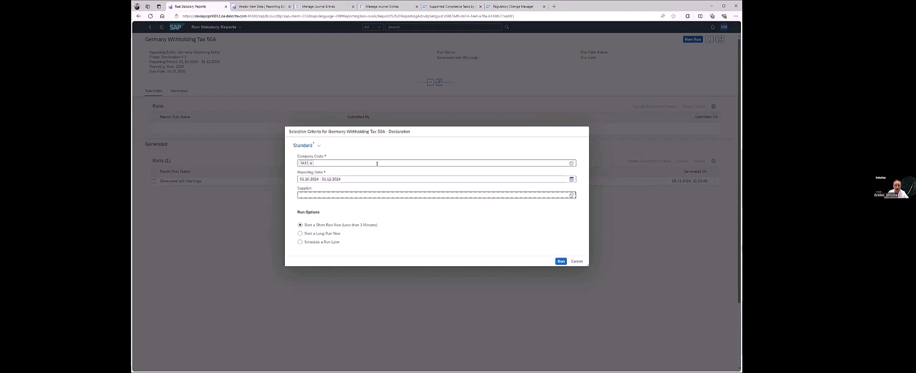
click(577, 262)
Open the existing generated declaration run and download its Germany Withholding Tax 50A text document
click(242, 182)
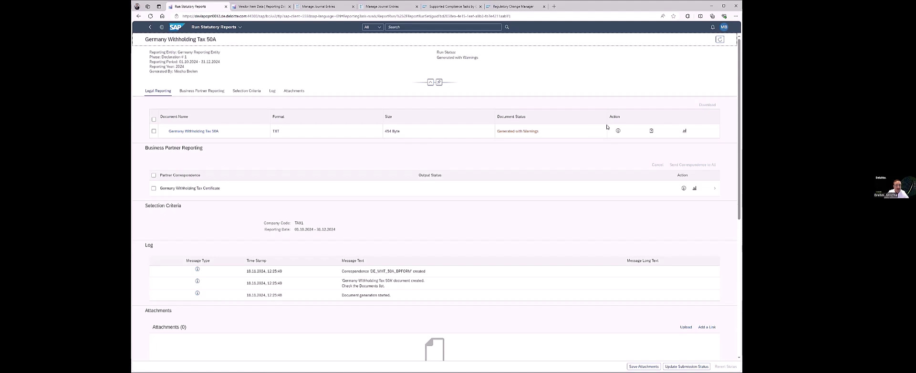
click(660, 97)
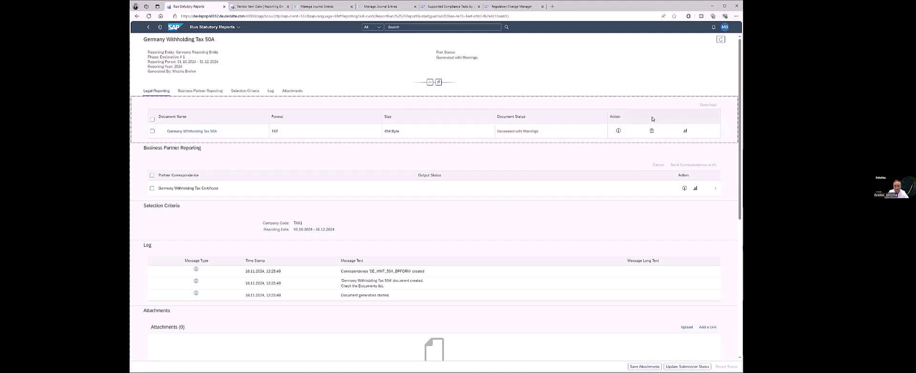
click(152, 119)
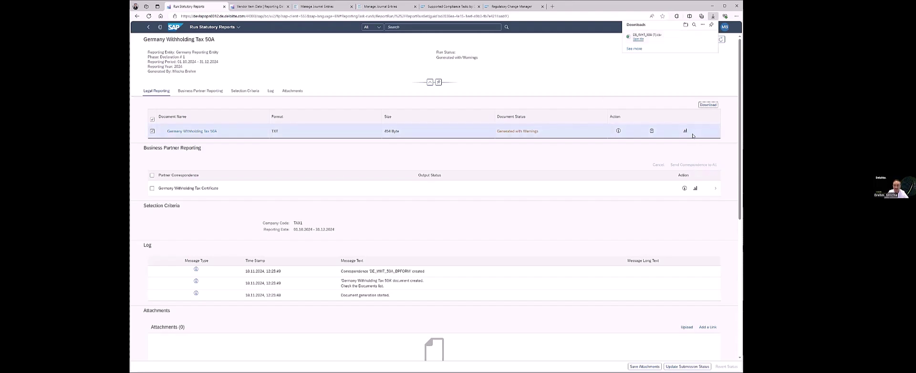
click(681, 104)
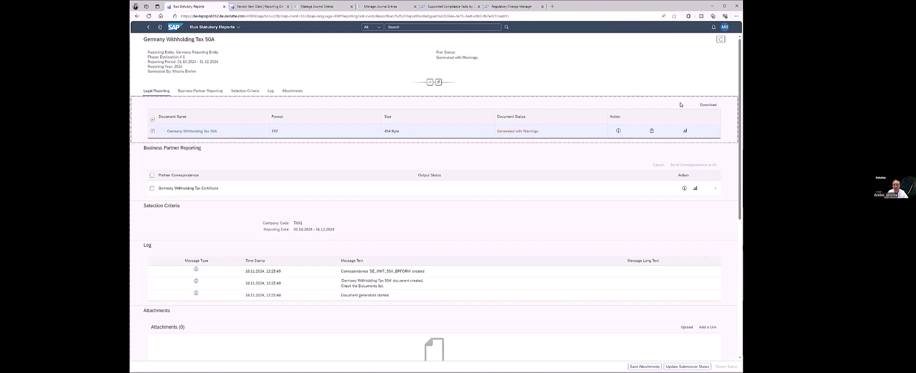
Open the analysis of the Germany Withholding Tax 50A document, widen its list of dimensions, and collapse the chart
click(685, 132)
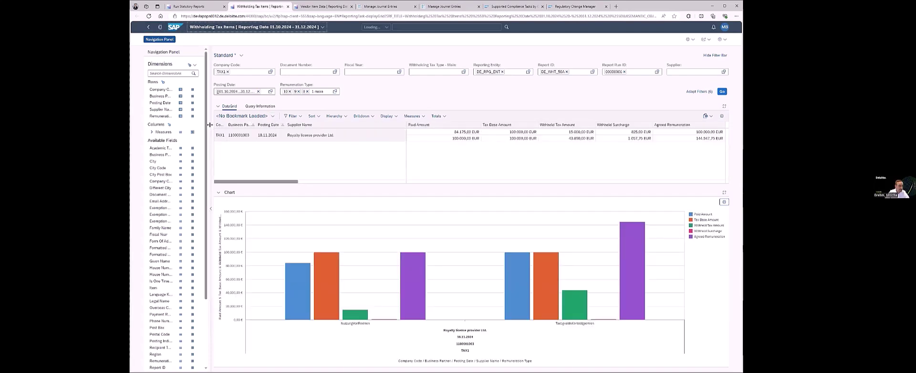
drag(212, 138, 281, 136)
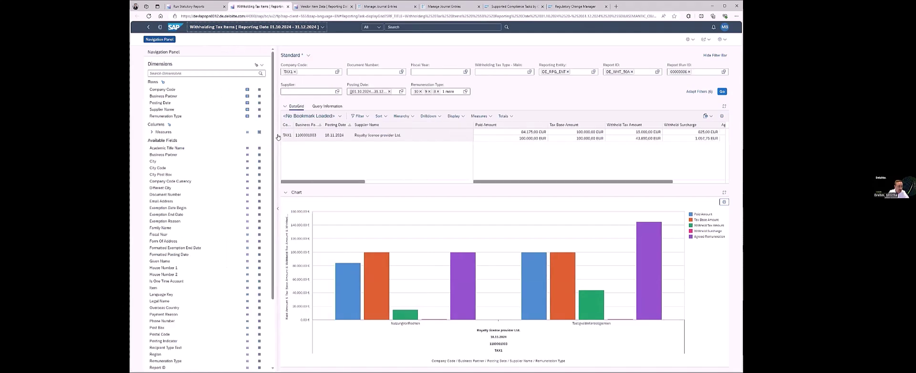
scroll(215, 264, down, 3)
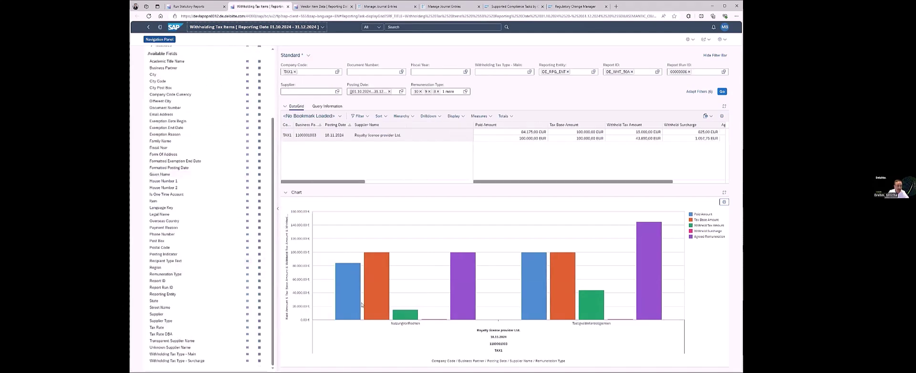
click(285, 193)
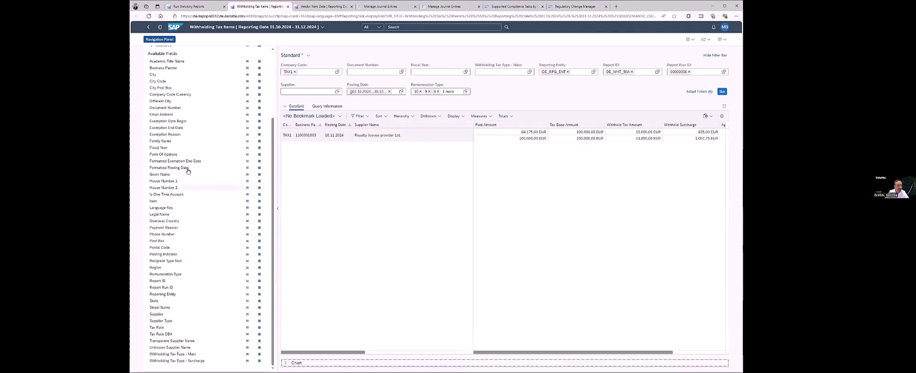
scroll(191, 173, up, 3)
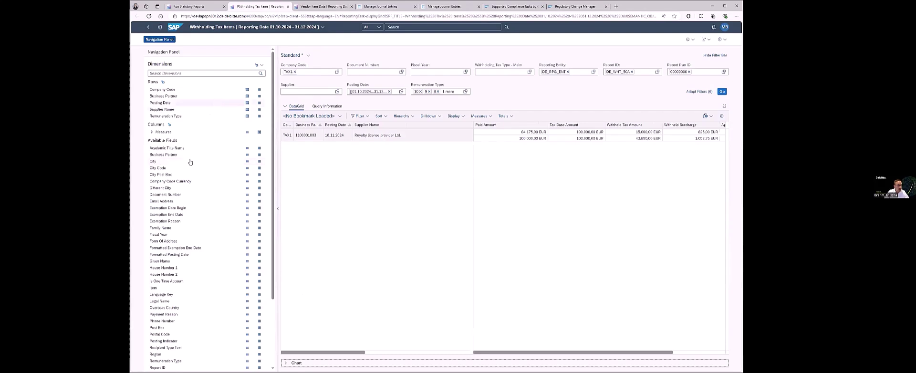
Add Document Number, Tax Rate and Tax Rate DBA to the analysis rows and examine the added columns and remaining available fields
click(248, 194)
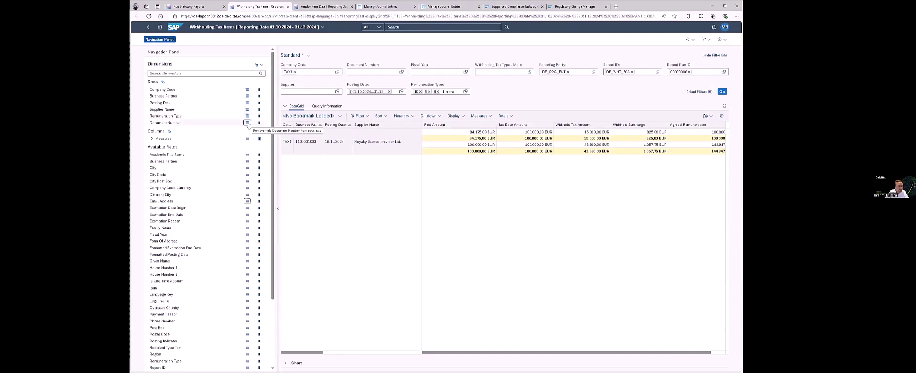
scroll(186, 287, down, 2)
click(248, 329)
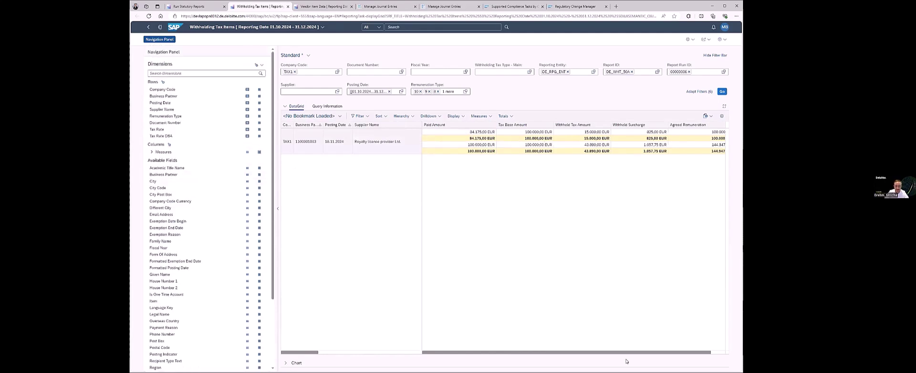
drag(628, 353, 689, 355)
drag(579, 354, 564, 353)
drag(310, 353, 407, 359)
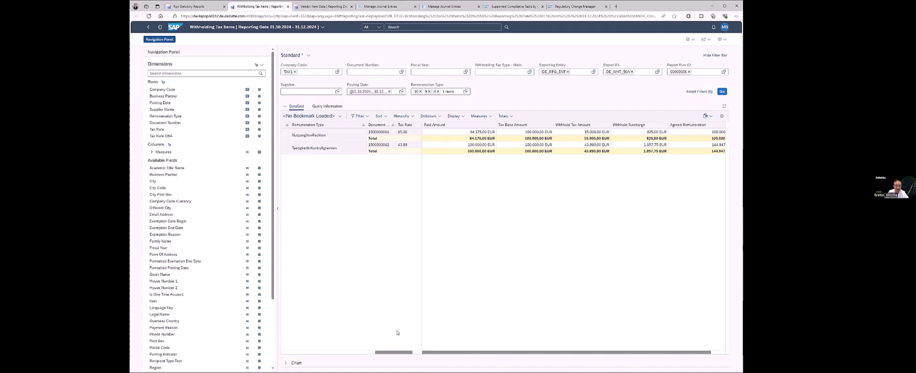
mouse_move(404, 353)
mouse_down()
mouse_move(418, 356)
mouse_move(403, 354)
mouse_up()
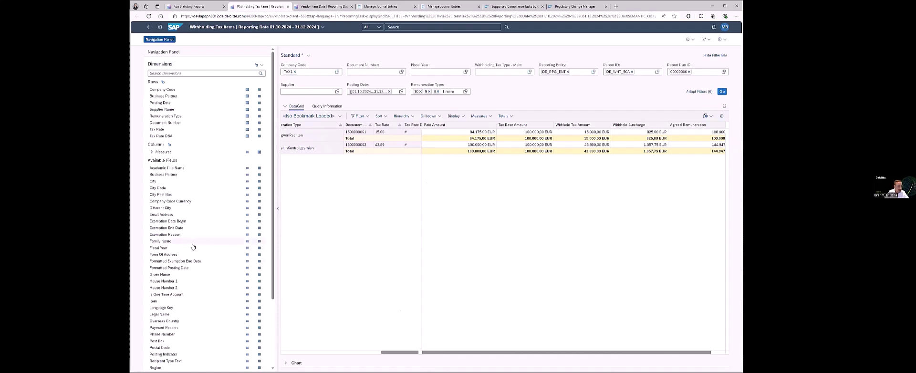
scroll(193, 246, down, 3)
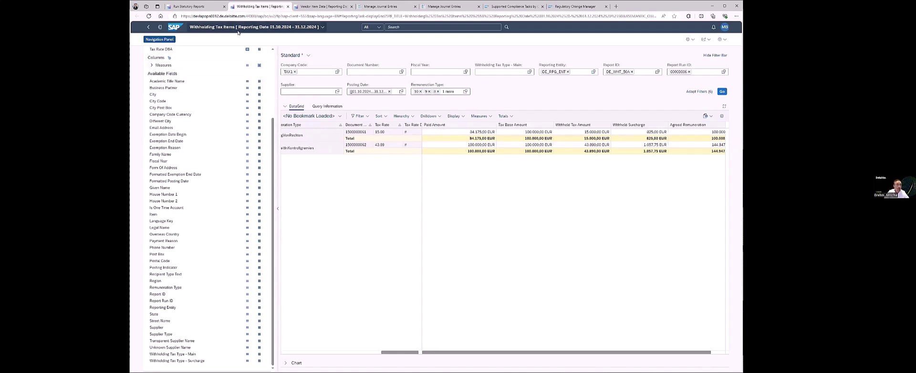
Return to the declaration run and preview the complete hierarchy of its Germany Withholding Tax 50A document
click(211, 7)
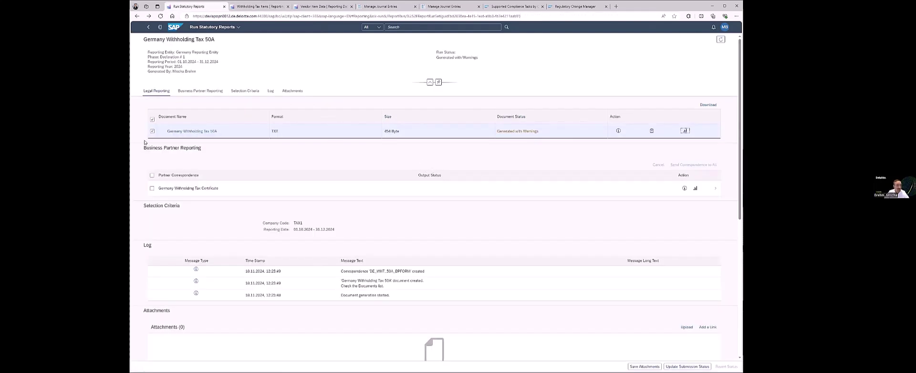
click(181, 132)
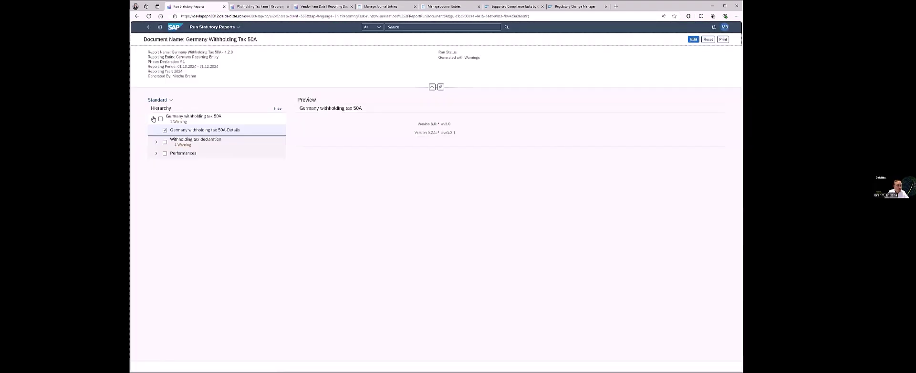
click(161, 119)
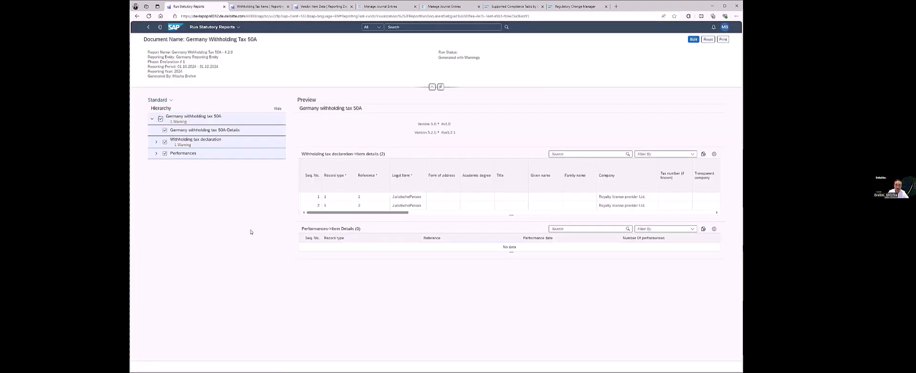
key(space)
key(space)
Put the document into edit mode and replace the supplier's street name in the first withholding tax declaration item
click(693, 39)
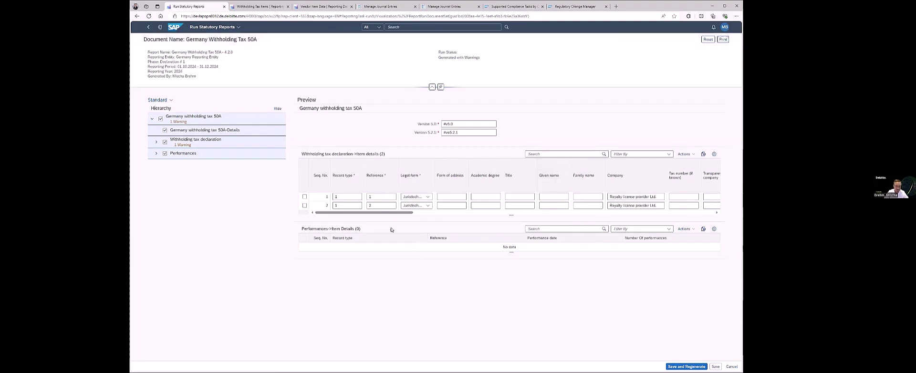
drag(393, 214, 443, 214)
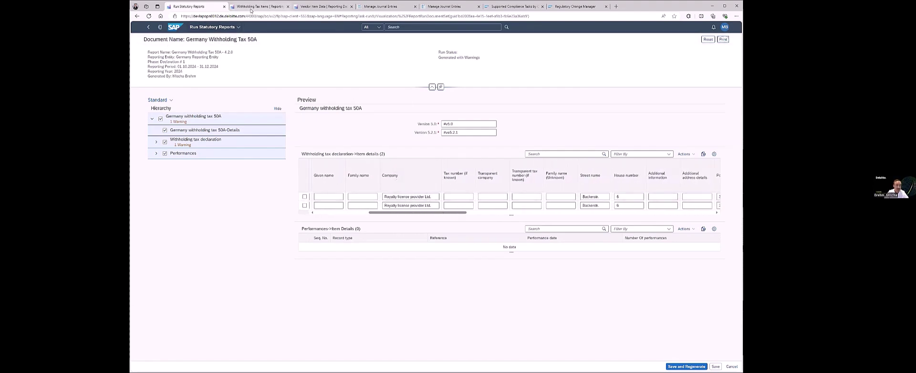
drag(426, 215, 447, 215)
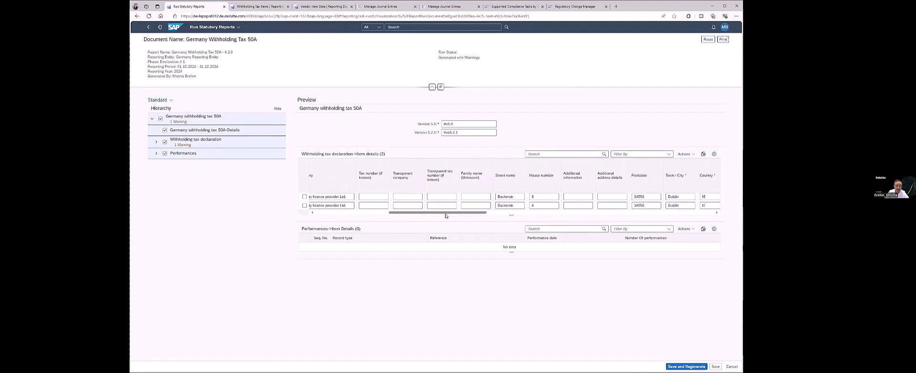
click(509, 197)
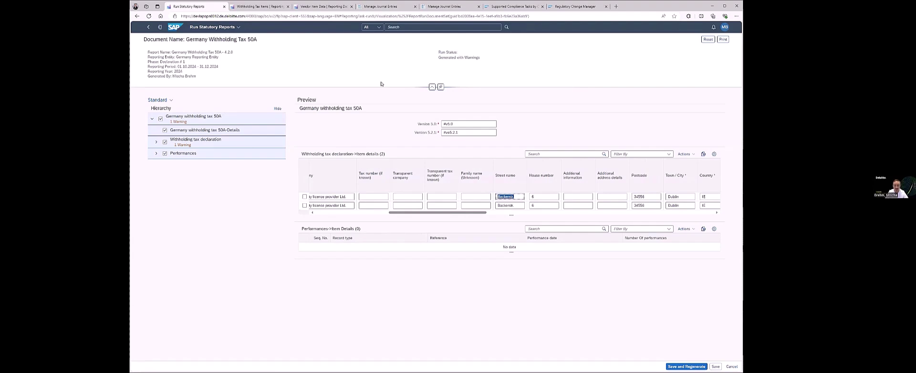
text(Temple Bar)
key(Tab)
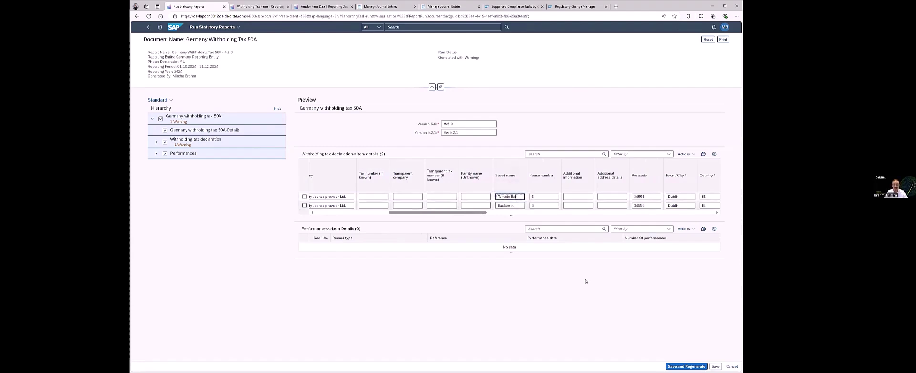
Save and regenerate the edited Germany Withholding Tax 50A document, then reopen its complete hierarchy preview to check the street name
click(686, 366)
click(492, 210)
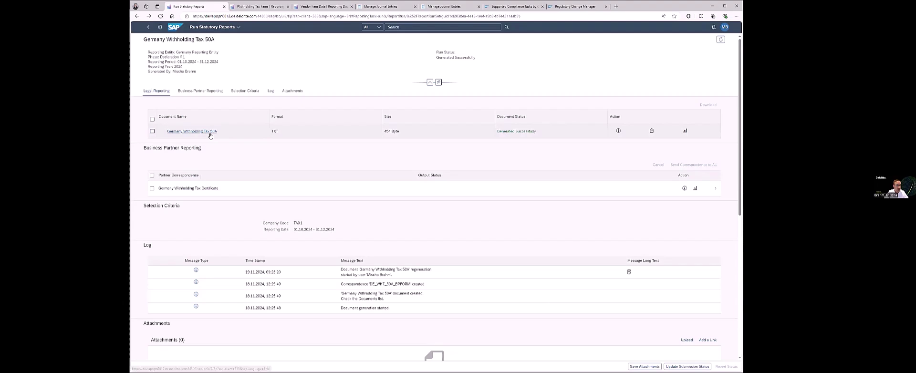
click(210, 133)
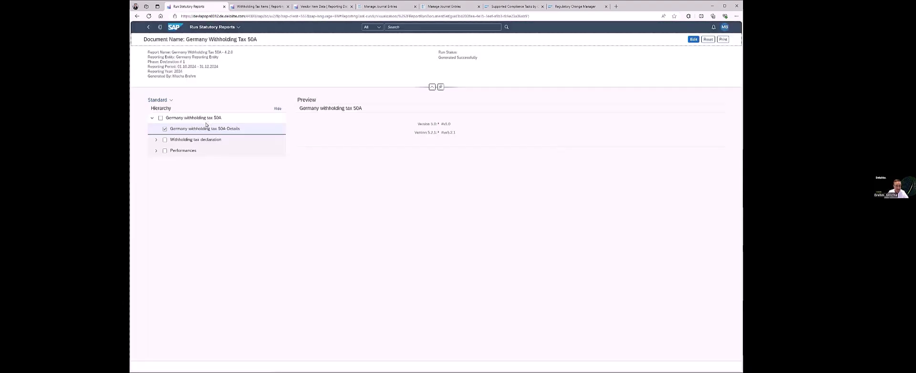
click(160, 118)
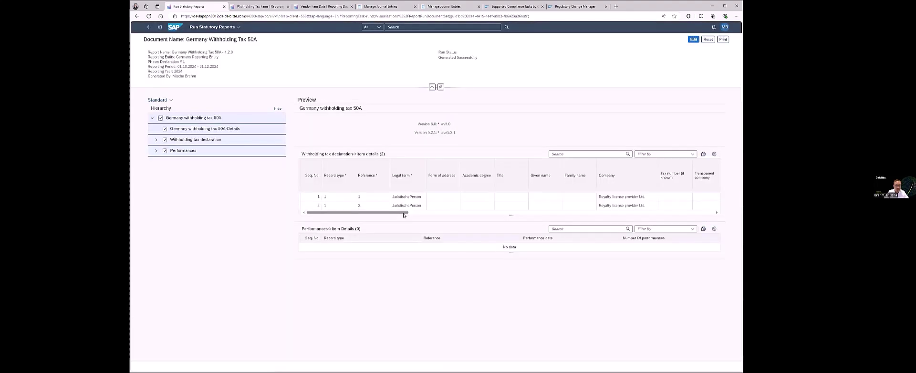
drag(405, 213, 446, 216)
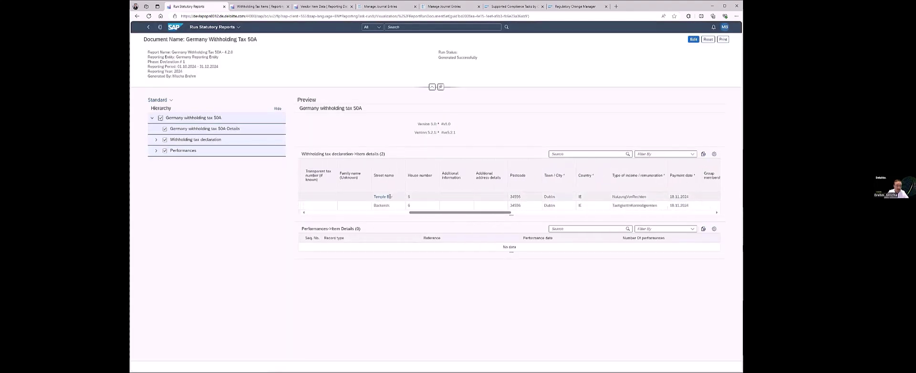
mouse_move(389, 196)
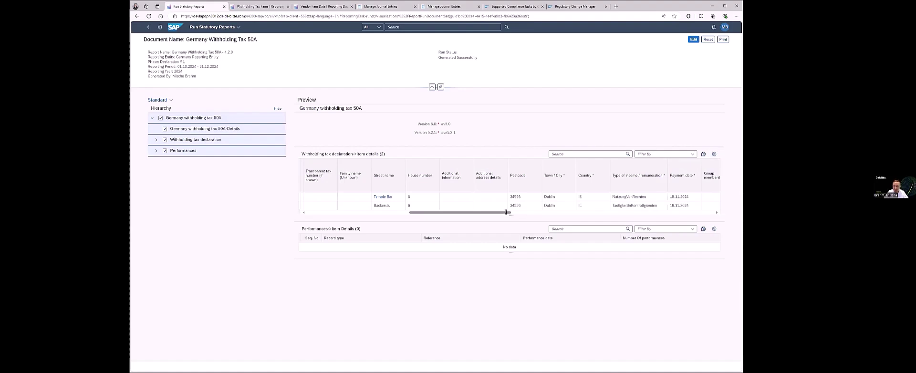
drag(506, 212, 358, 214)
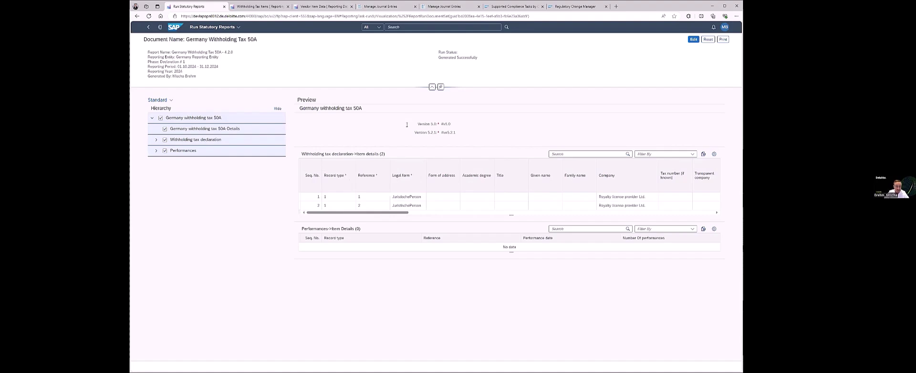
Start a new withholding tax declaration item with legal form JuristischePerson, examine its entry fields, and discard it by leaving edit mode
click(694, 39)
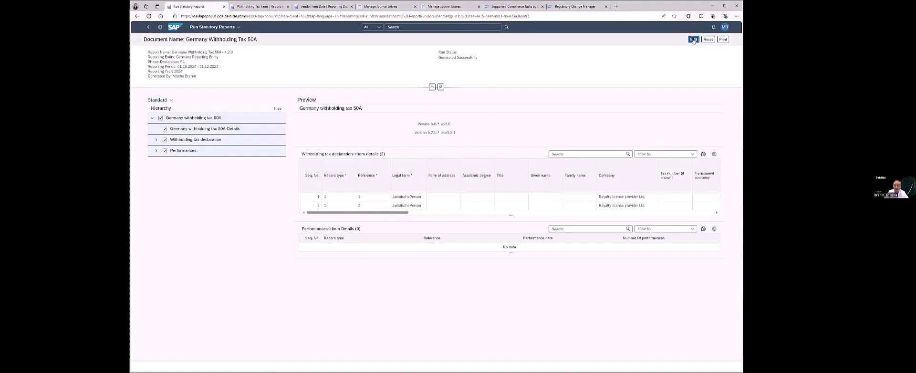
click(685, 154)
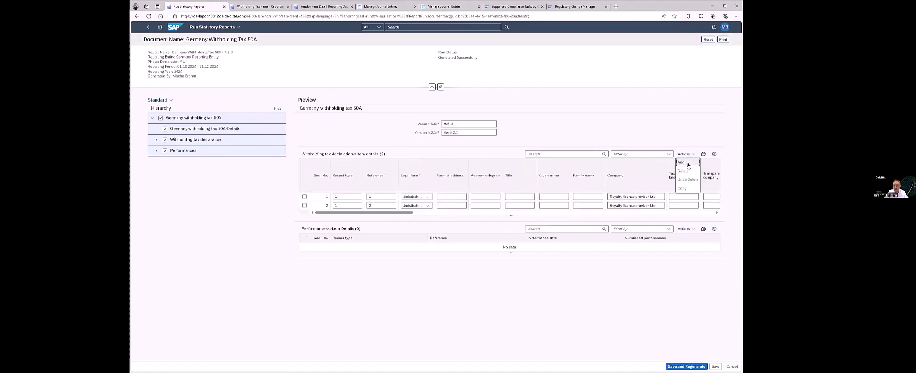
click(689, 165)
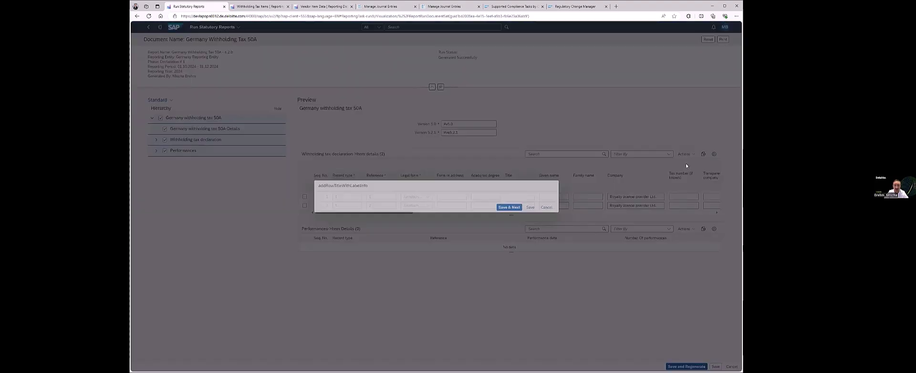
key(Tab)
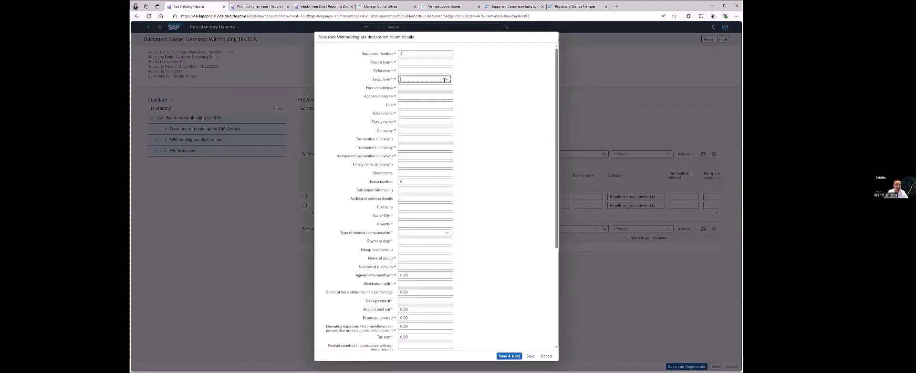
click(447, 80)
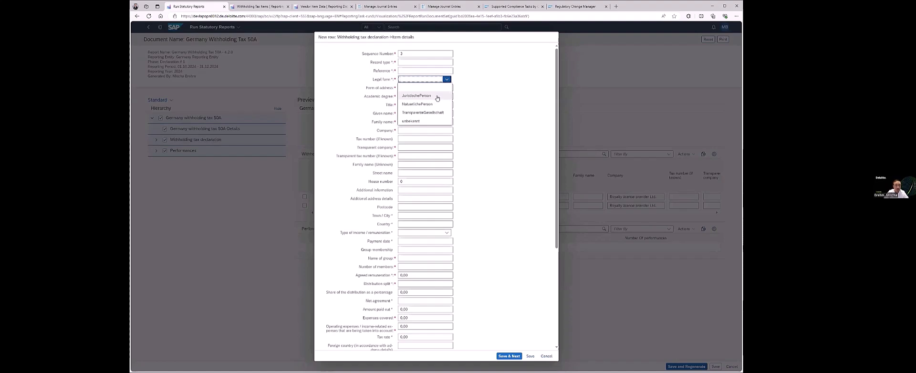
click(435, 96)
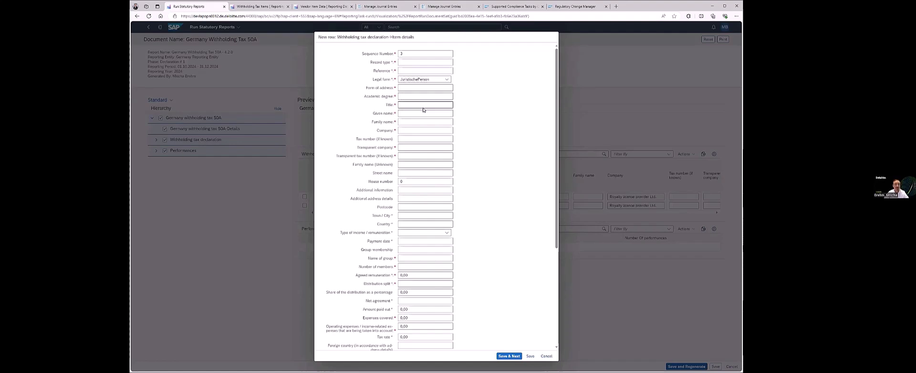
scroll(445, 295, down, 5)
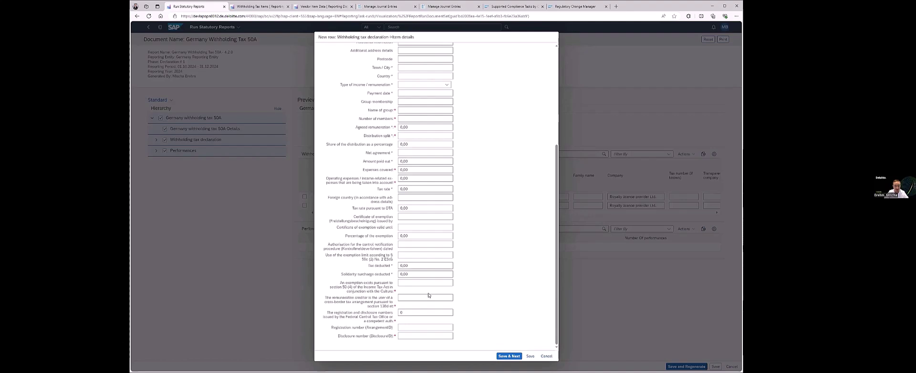
click(546, 356)
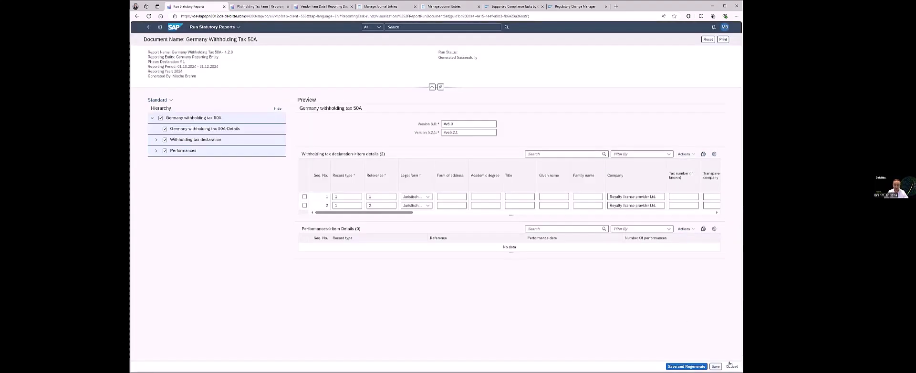
click(731, 367)
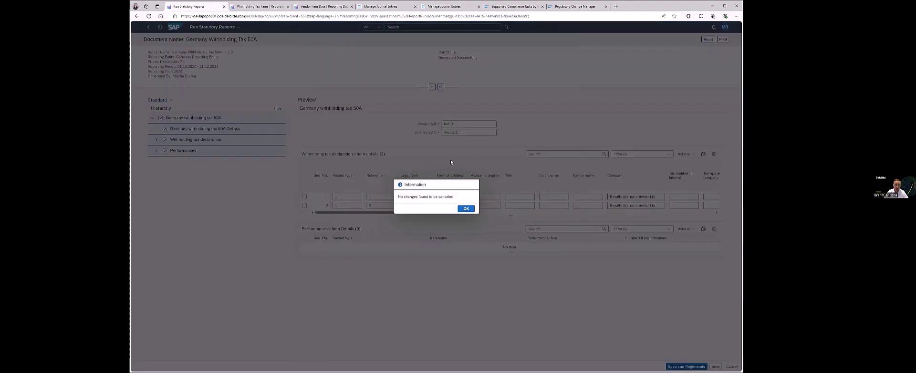
click(465, 206)
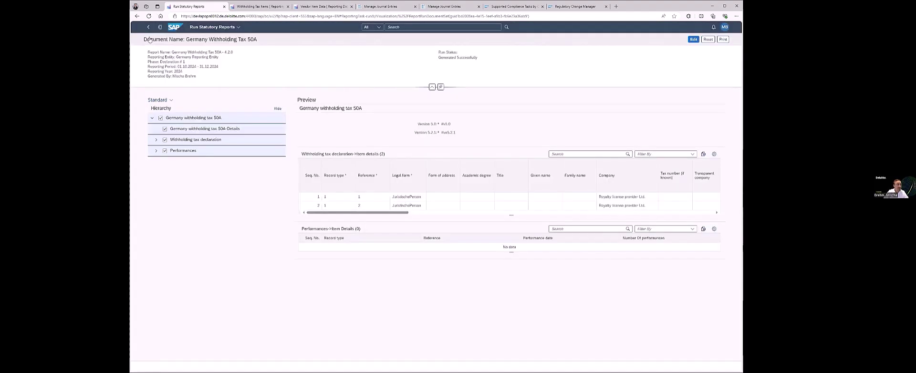
Return to the report's phase overview and post the note "Draft created 19.11.2024, please review"
click(148, 28)
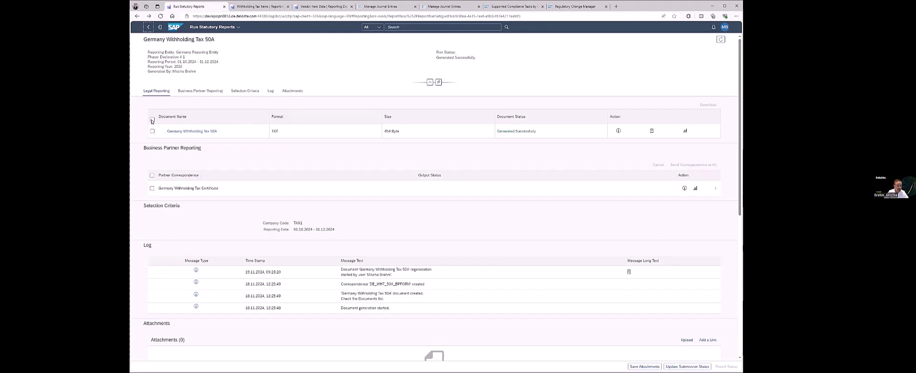
click(147, 28)
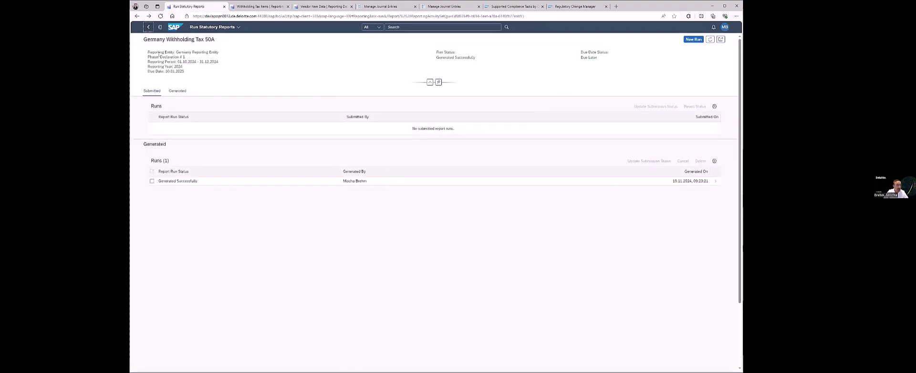
click(149, 27)
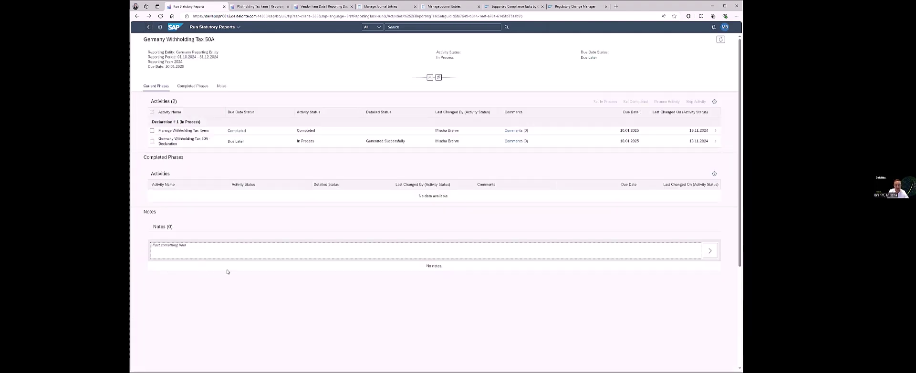
text(OR)
text(aft created 19.11.2024, pleas)
text(e review)
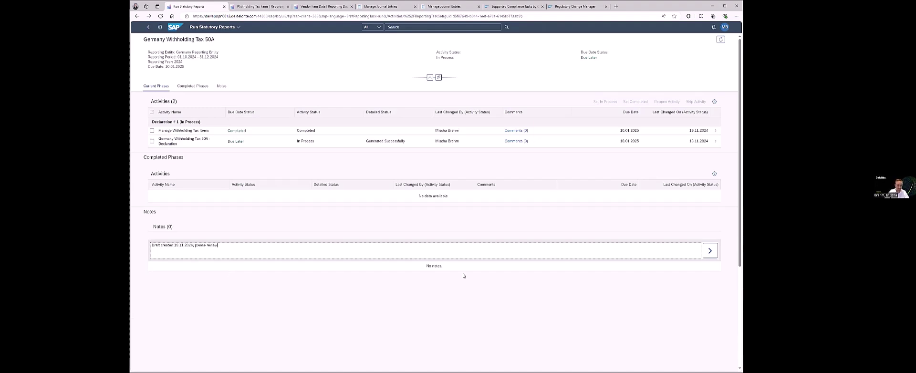
key(Return)
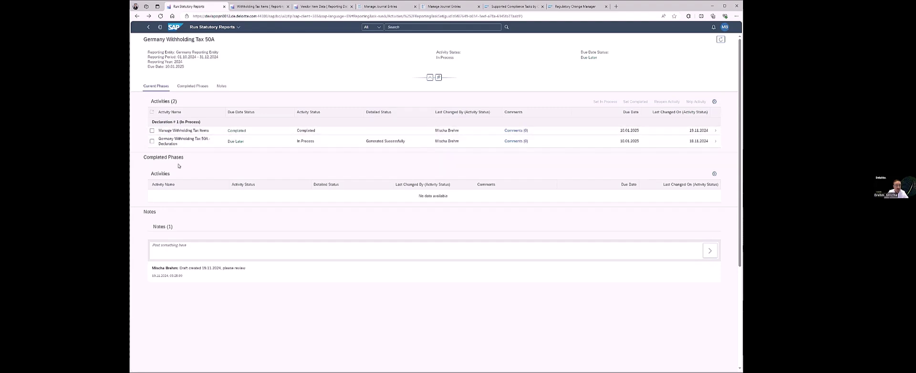
click(152, 141)
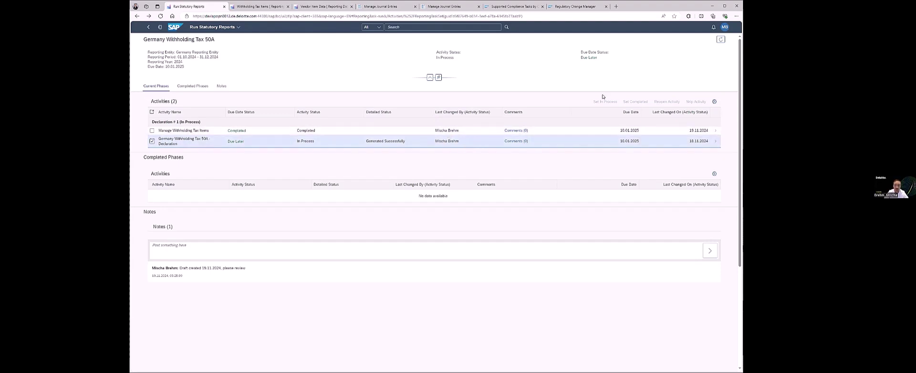
click(152, 142)
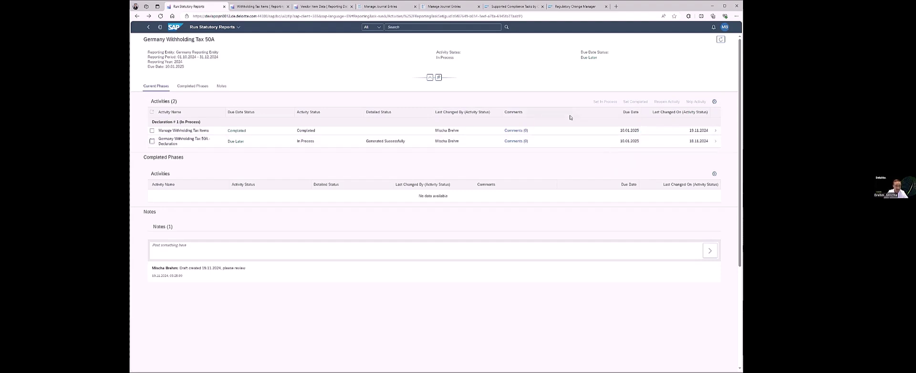
drag(182, 268, 246, 269)
click(235, 276)
Open the generated run of the Germany Withholding Tax 50A declaration activity and download its legal reporting document
click(152, 141)
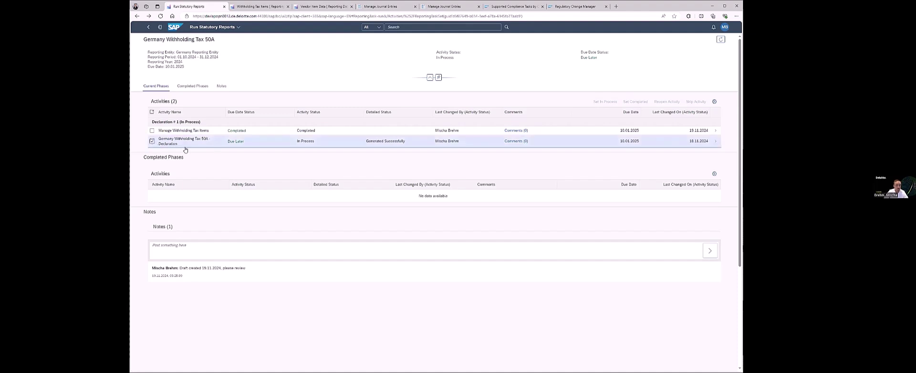
click(184, 143)
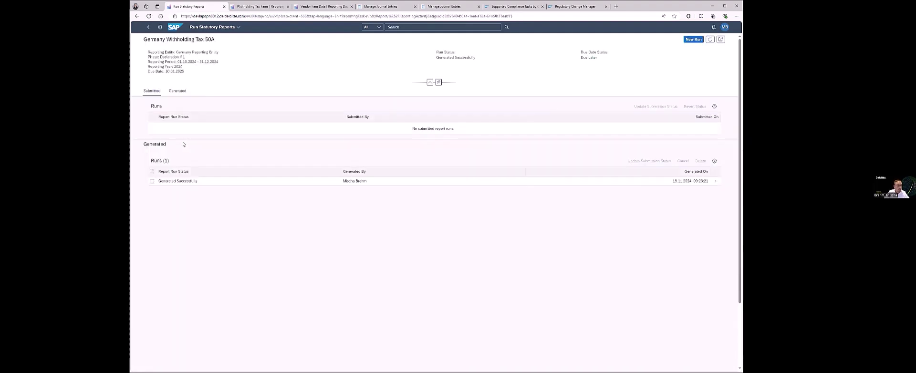
click(186, 181)
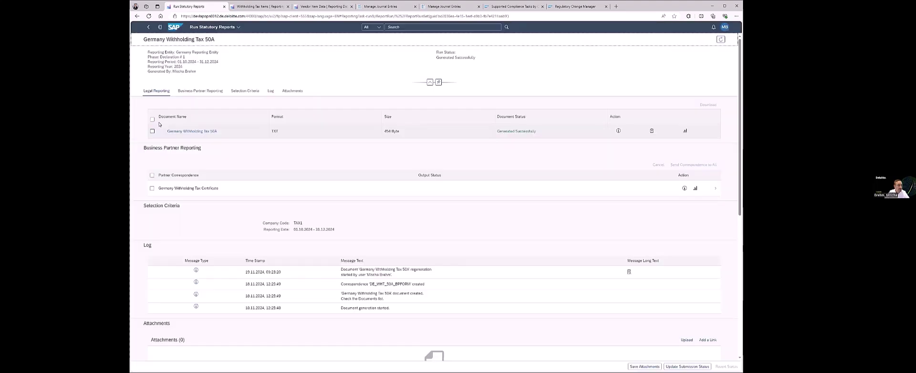
click(152, 120)
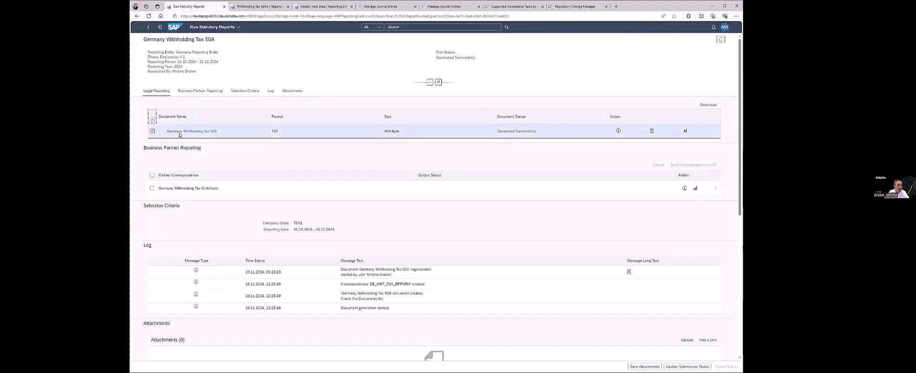
click(709, 104)
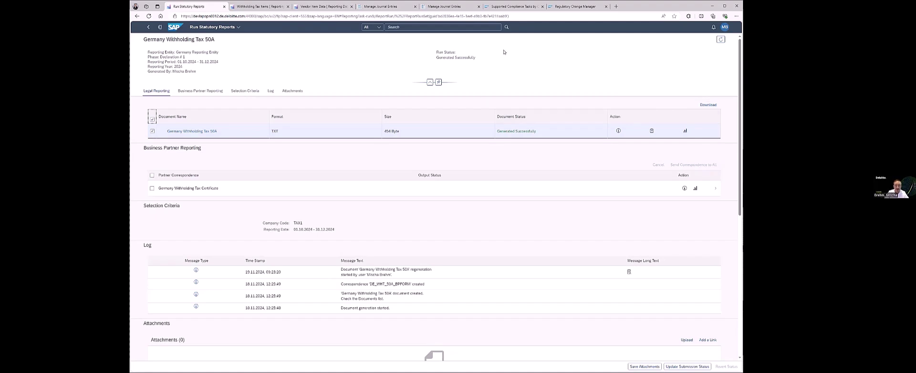
click(709, 105)
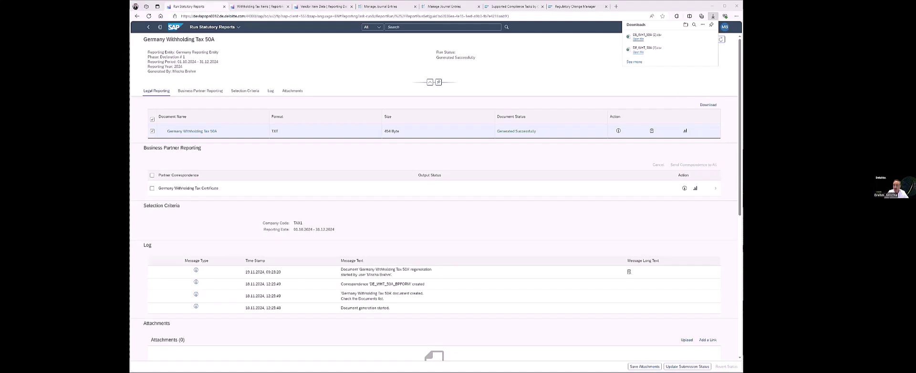
Switch to the Excel workbook and examine the header groups of the Vergütungsgläubiger sheet, from Juristische Person across Adresse and beyond
key(alt+Tab)
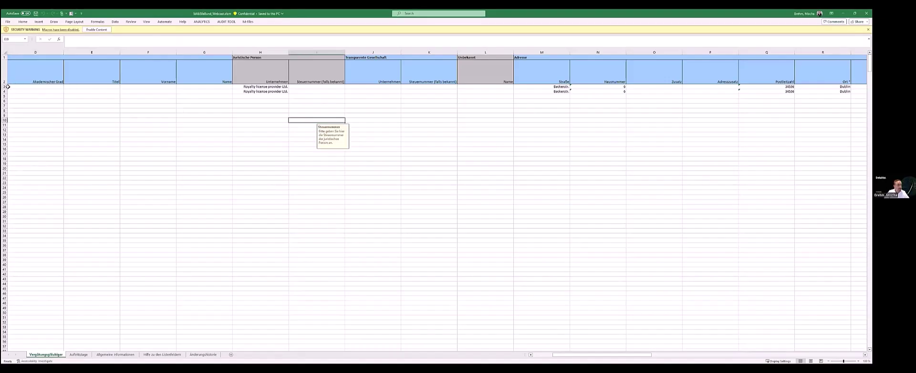
click(4, 87)
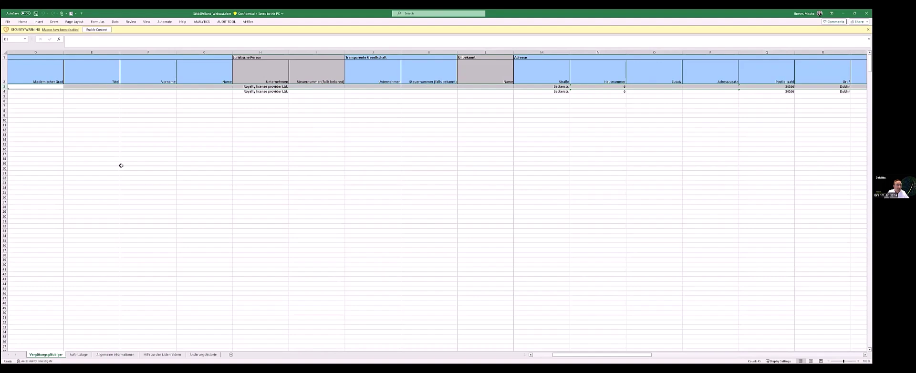
click(268, 66)
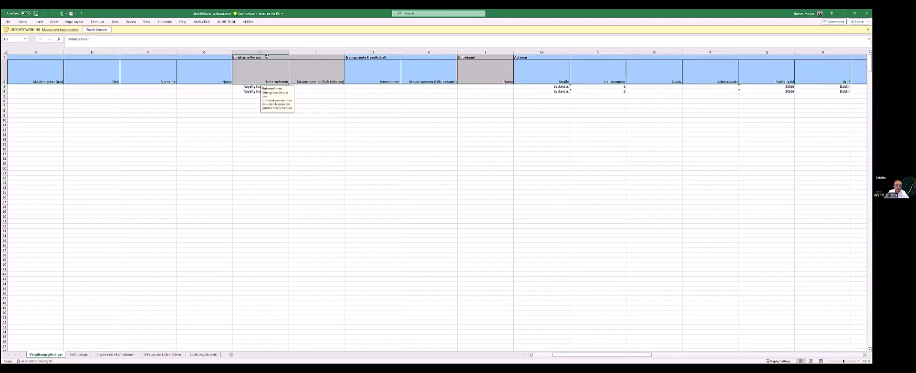
key(Up)
key(Right)
key(Right)
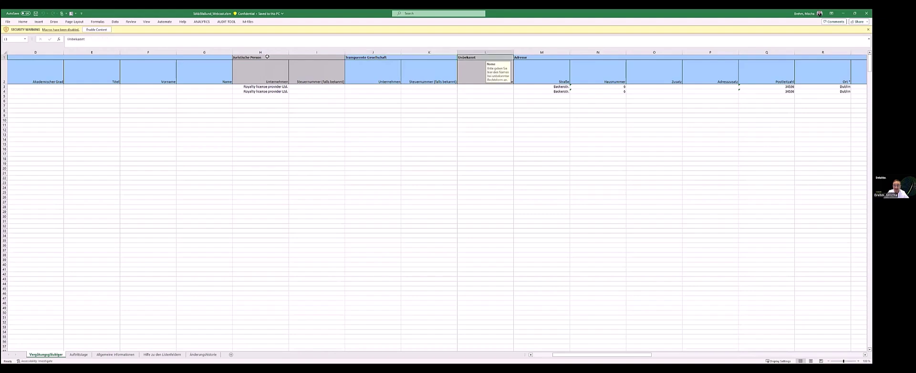
key(Right)
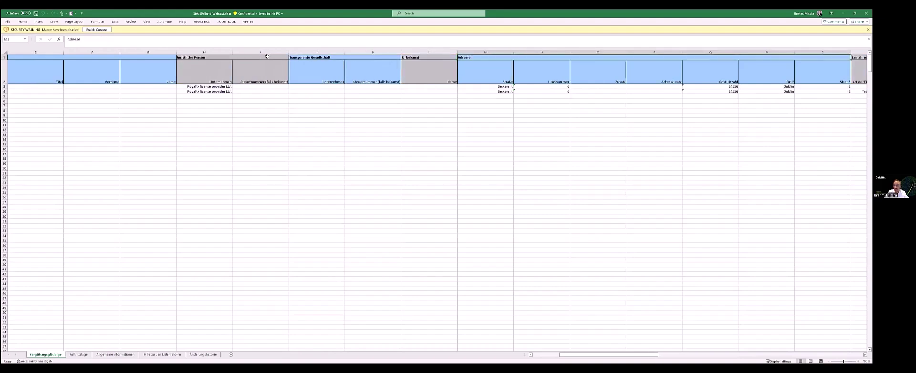
key(Right)
key(Right)
key(Down)
key(Up)
key(ctrl+Right)
key(ctrl+Right)
key(ctrl+Right)
key(ctrl+Right)
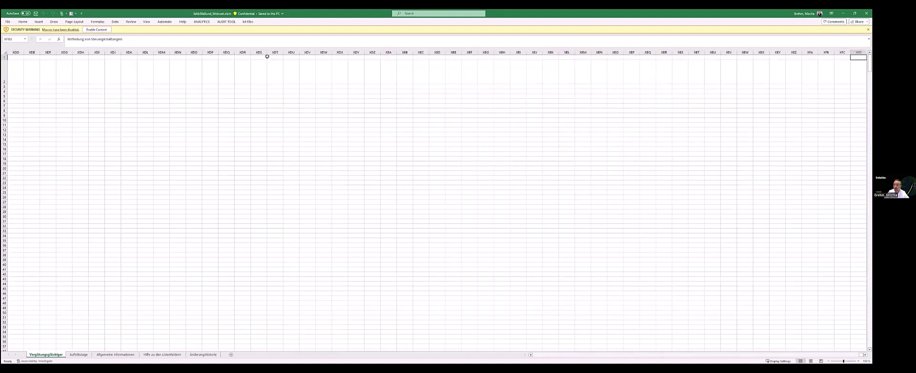
Return to the filled columns of the Vergütungsgläubiger sheet and examine the Mitteilung von Steuergestaltungen header group
key(ctrl+Left)
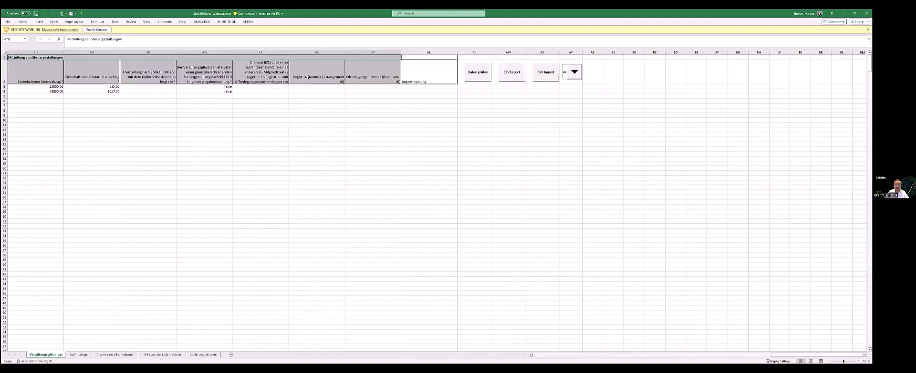
click(548, 69)
key(Return)
click(336, 85)
key(Left)
key(Left)
key(Left)
key(Left)
key(Left)
key(Left)
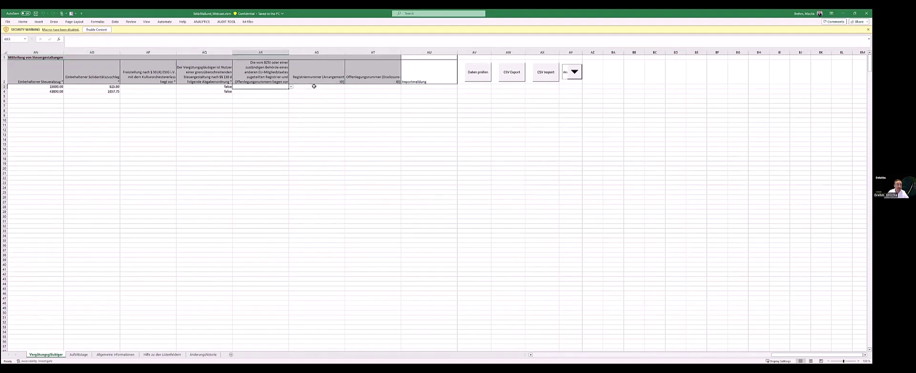
key(Left)
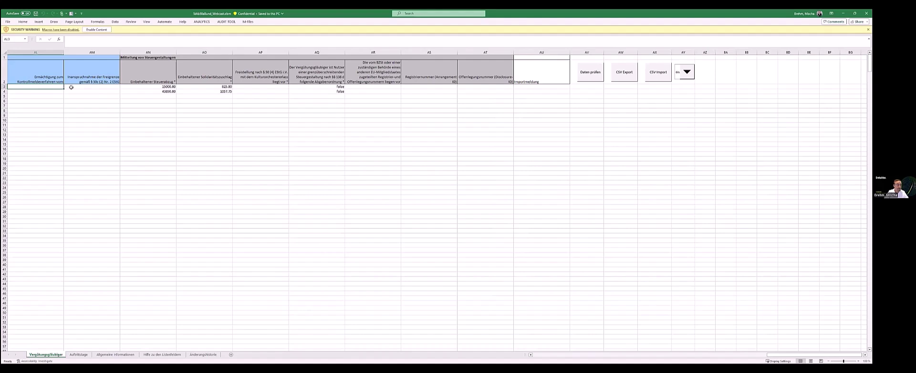
Examine the Entlastung aufgrund Doppelbesteuerungsabkommen columns, moving back to the start of the Vergütung group
key(Left)
key(Left)
key(Left)
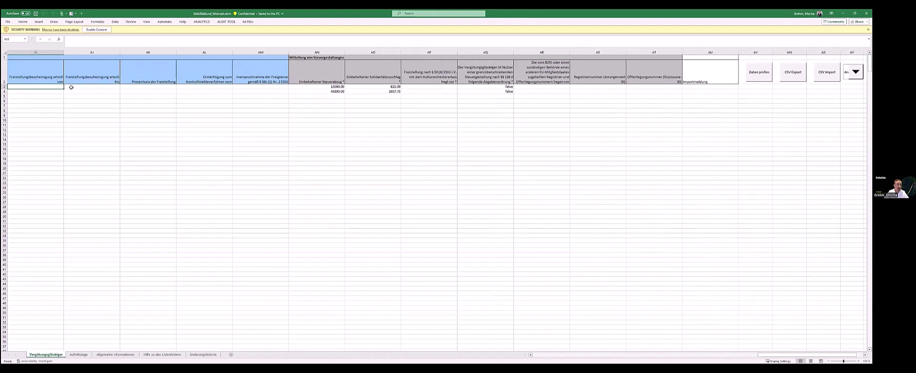
key(Left)
key(Left)
key(Left)
key(Left)
key(Left)
key(Left)
key(Left)
key(Left)
key(Left)
key(Left)
key(Left)
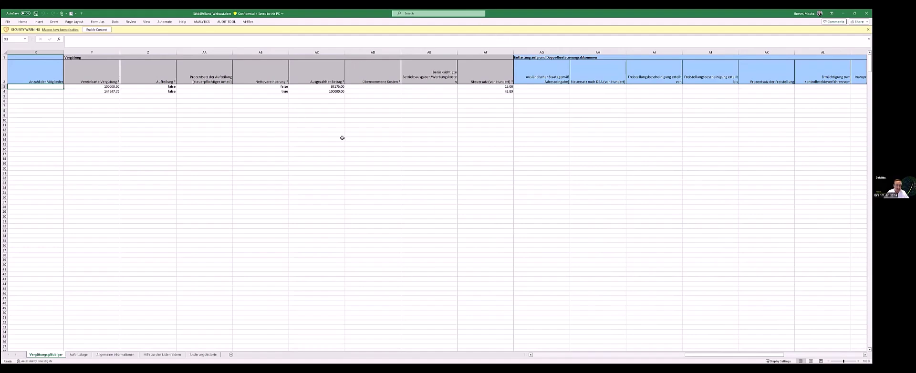
Select the Vergütung group header and examine the header columns that precede it
click(68, 56)
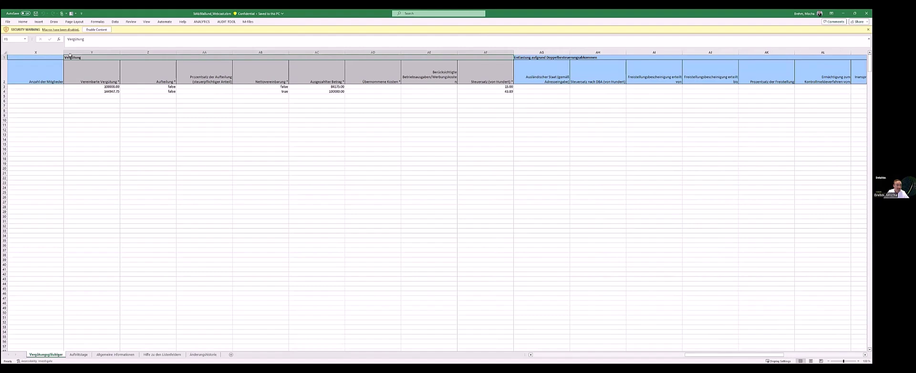
key(Left)
key(Left)
key(Left)
key(Left)
key(Left)
key(Left)
key(Left)
key(Left)
key(Left)
key(Left)
key(Left)
key(Left)
key(Left)
key(Left)
key(Left)
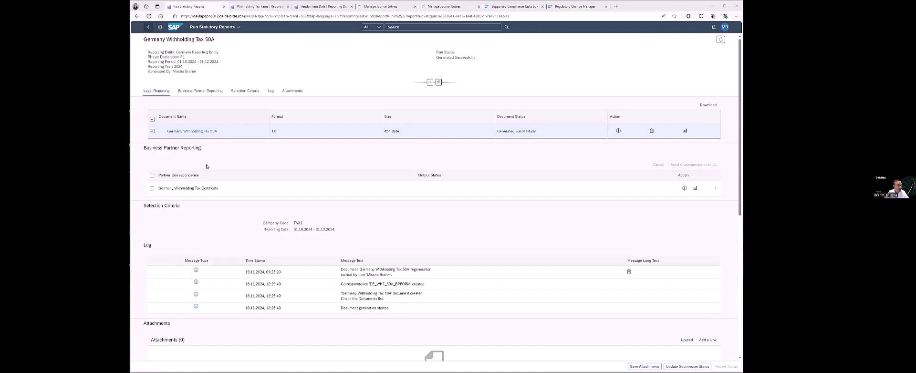
Switch back to SAP, open the Germany Withholding Tax 50A declaration activity and update its generated run's status to Submitted to Government
click(152, 141)
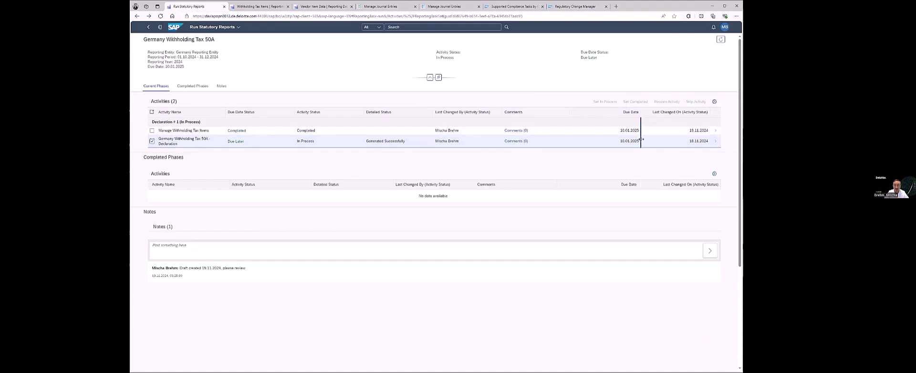
click(623, 143)
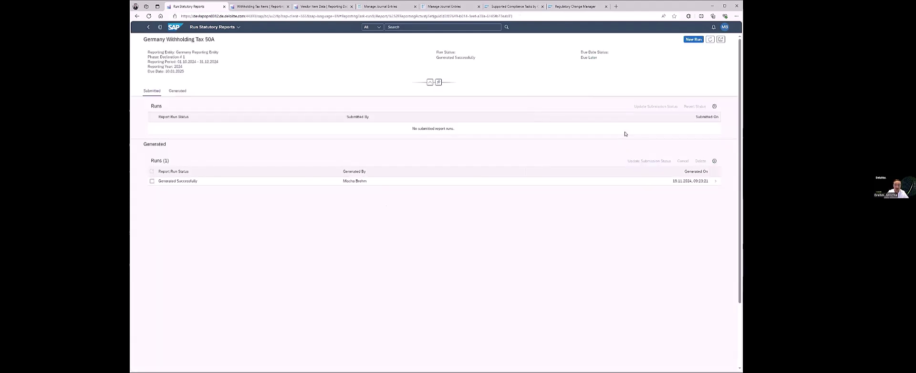
click(153, 181)
click(642, 162)
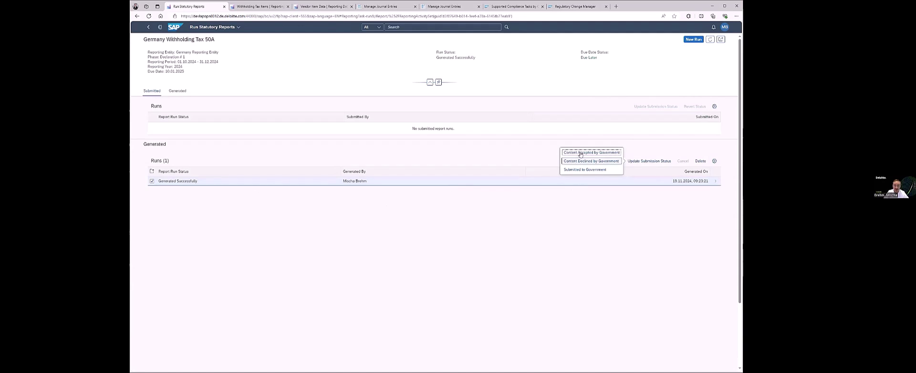
click(586, 169)
click(508, 208)
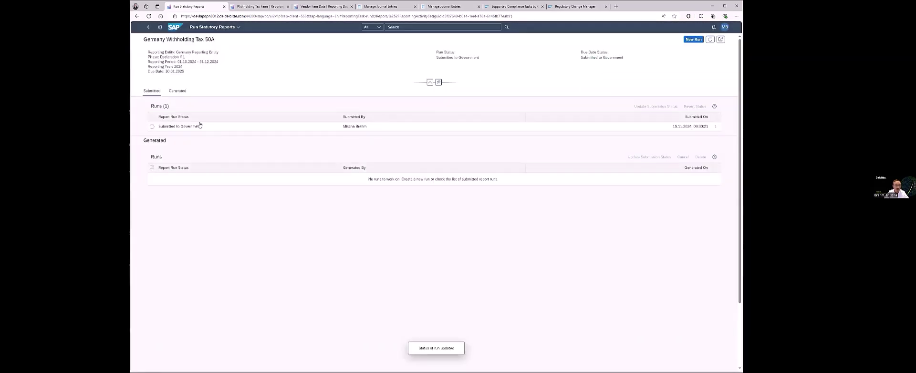
Update the submitted run's status to Content Accepted by Government
click(152, 127)
click(663, 107)
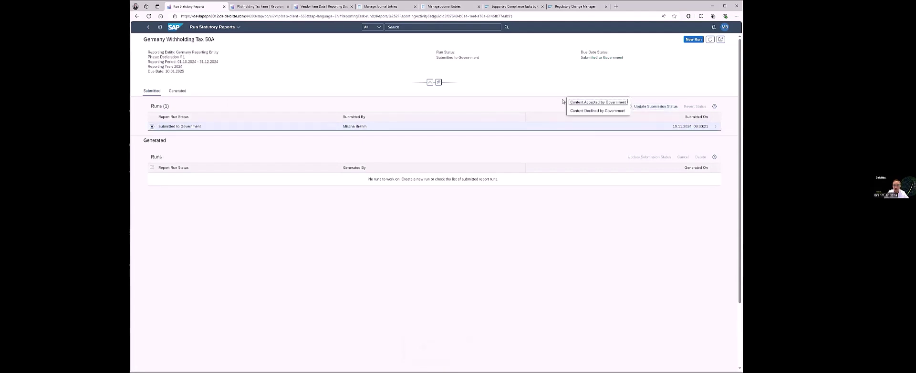
click(587, 103)
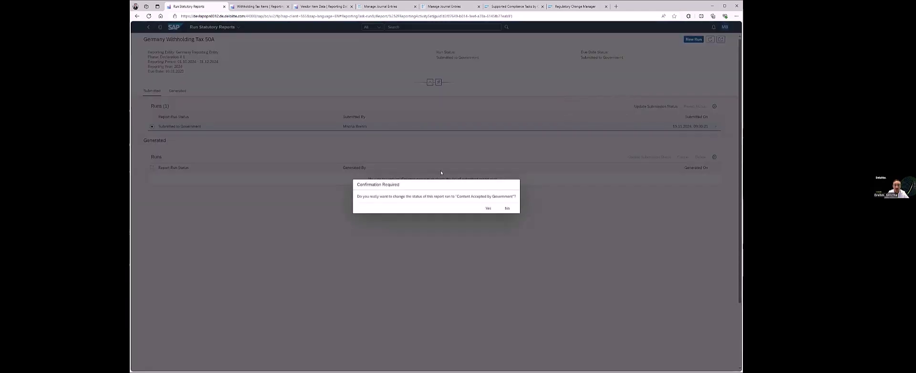
click(488, 209)
Go back to the statutory report list and reopen the Germany Withholding Tax 50A report to check its phase overview
click(149, 27)
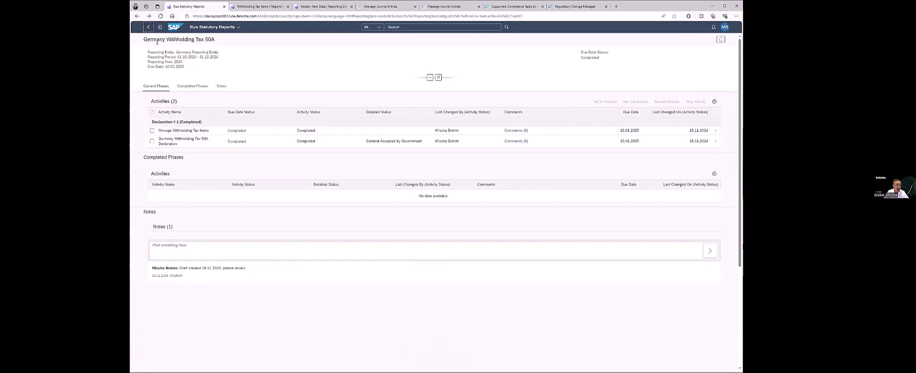
click(148, 27)
click(500, 165)
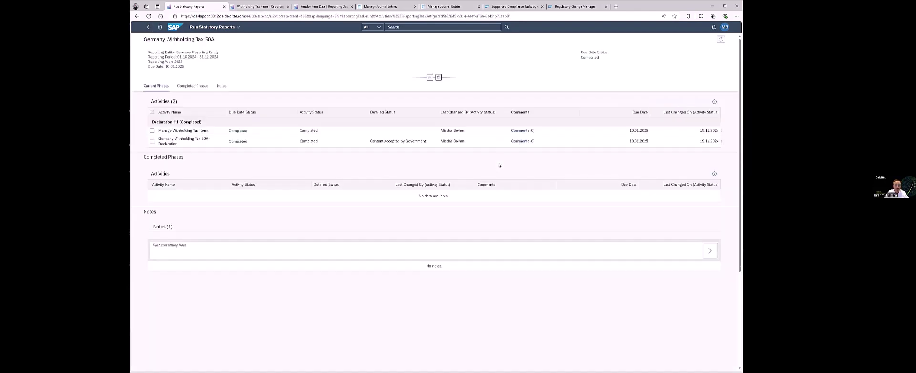
Open the accepted run of the Germany Withholding Tax 50A declaration activity and review its log and attachments
click(176, 140)
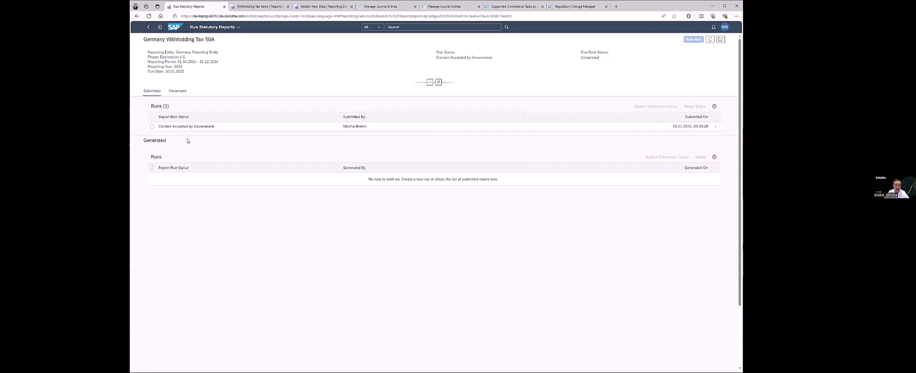
click(206, 127)
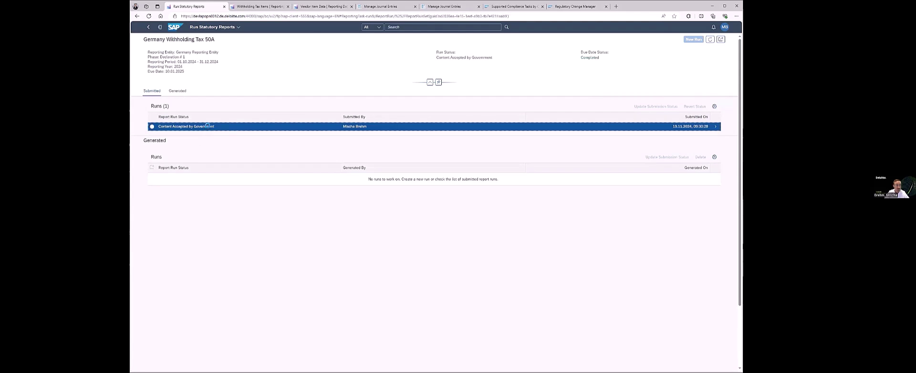
scroll(186, 220, down, 5)
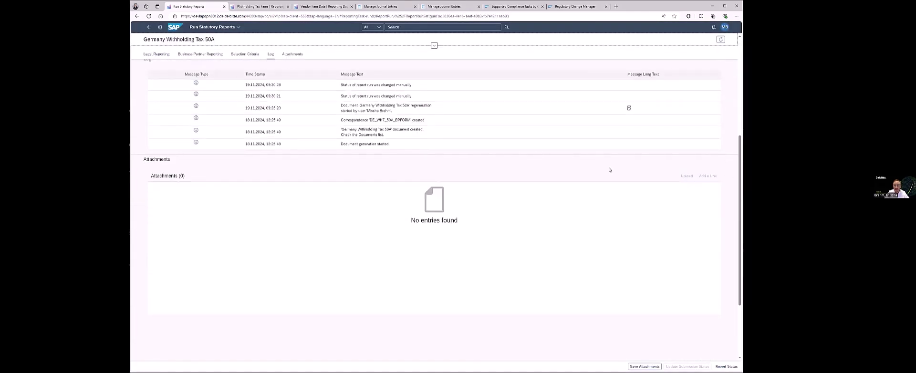
scroll(399, 240, up, 5)
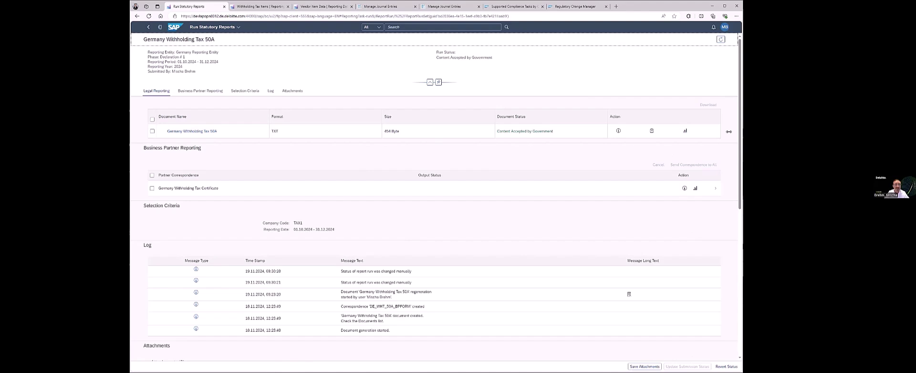
Open the Germany Withholding Tax Certificate's output details, display the certificate and examine the recipient data, amounts and second page
click(567, 187)
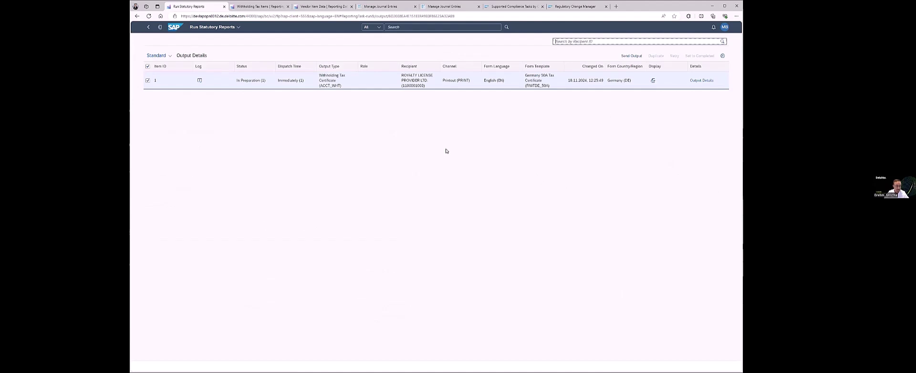
click(653, 81)
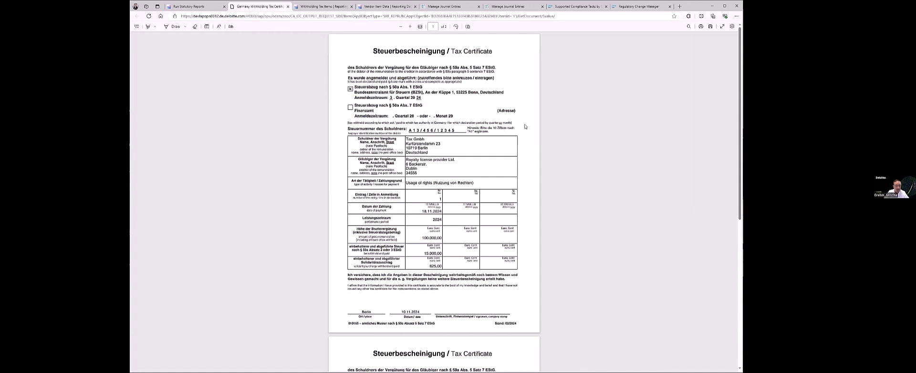
scroll(538, 120, down, 1)
scroll(404, 140, up, 1)
drag(405, 139, 420, 175)
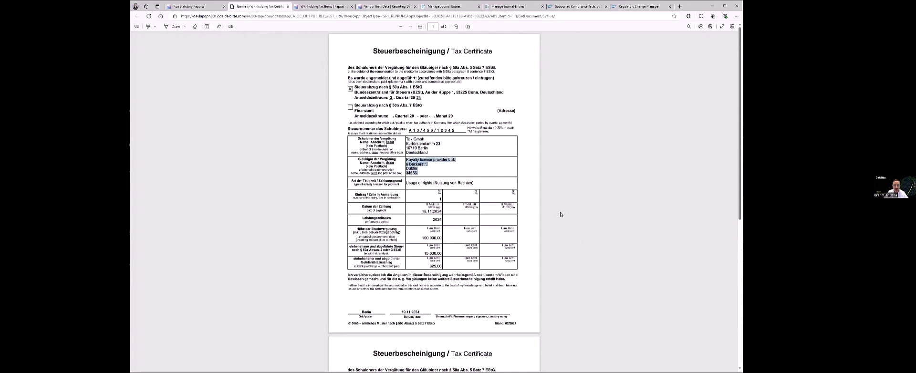
click(430, 169)
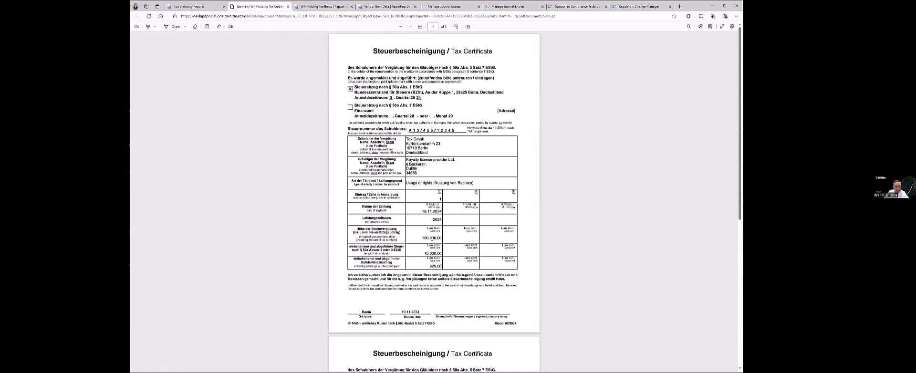
scroll(444, 273, down, 5)
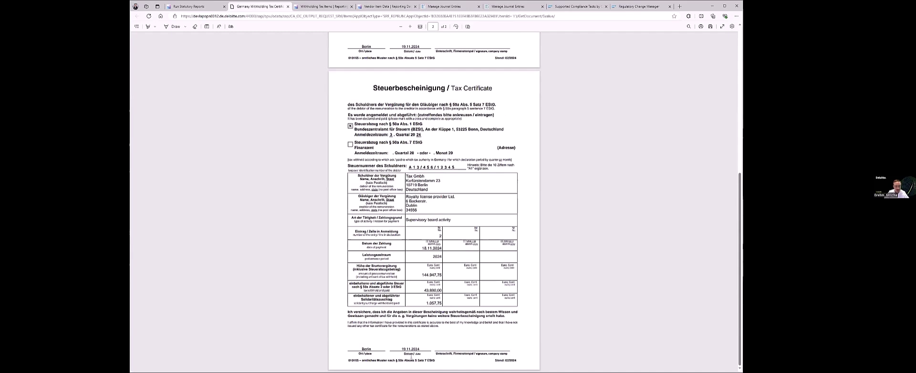
scroll(411, 355, up, 5)
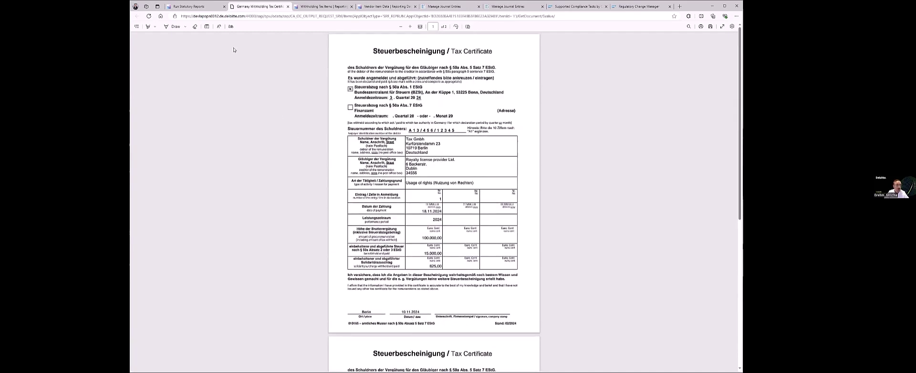
Return to the certificate's output details, look at the Send Output option and go back to the report run
click(202, 7)
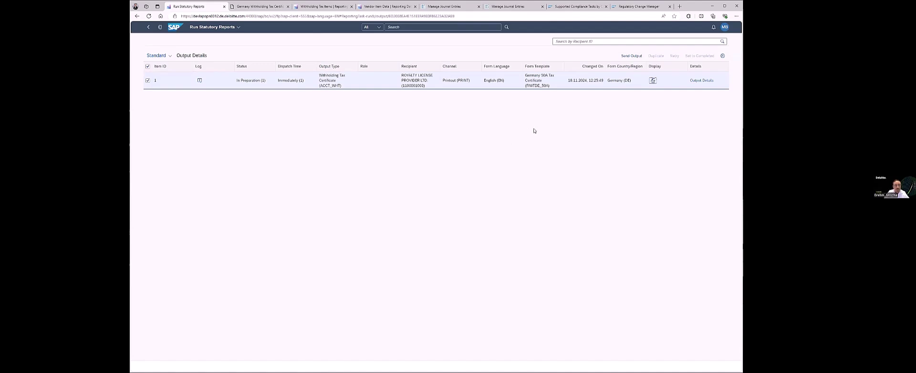
right_click(588, 57)
click(631, 56)
click(149, 27)
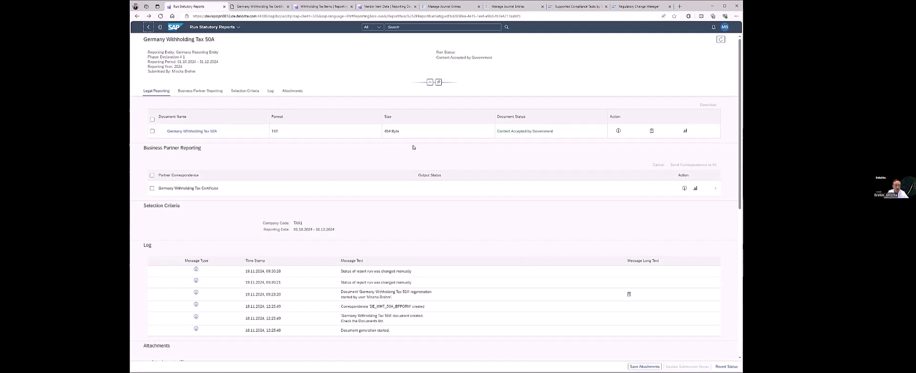
Reopen the certificate's output details, display the tax certificate again and review both of its pages
click(436, 175)
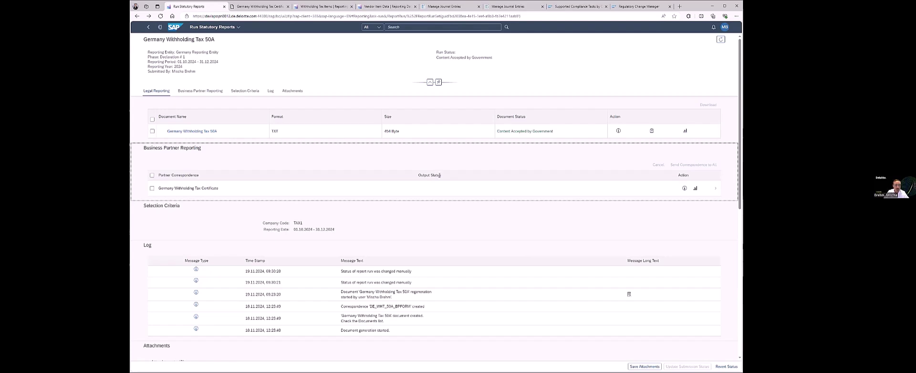
key(Tab)
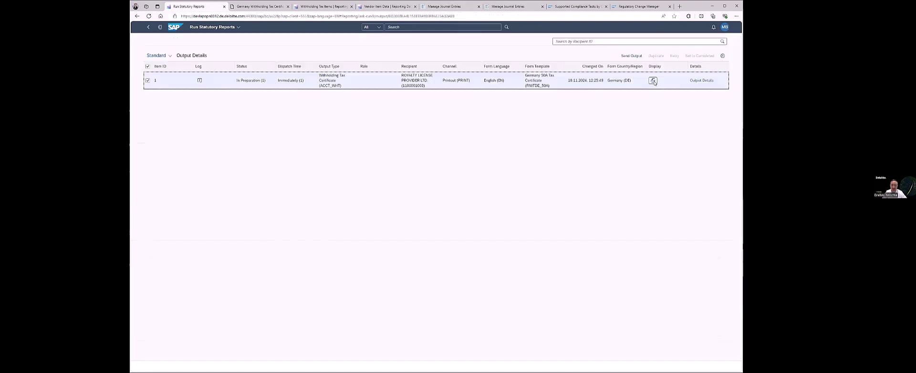
key(Return)
drag(431, 143, 416, 148)
click(420, 148)
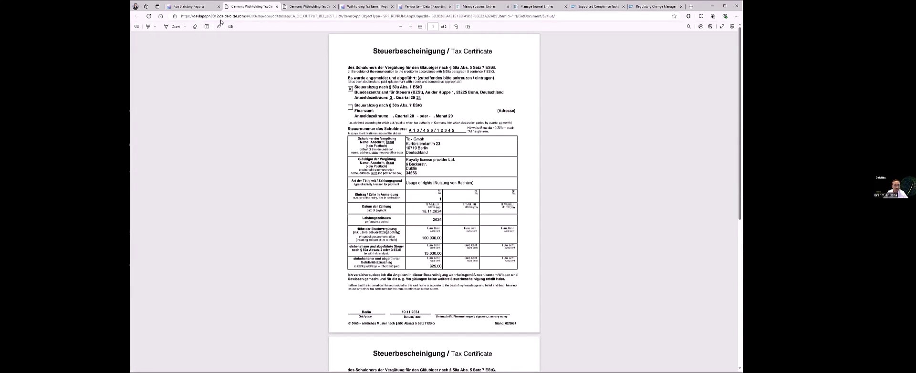
click(191, 6)
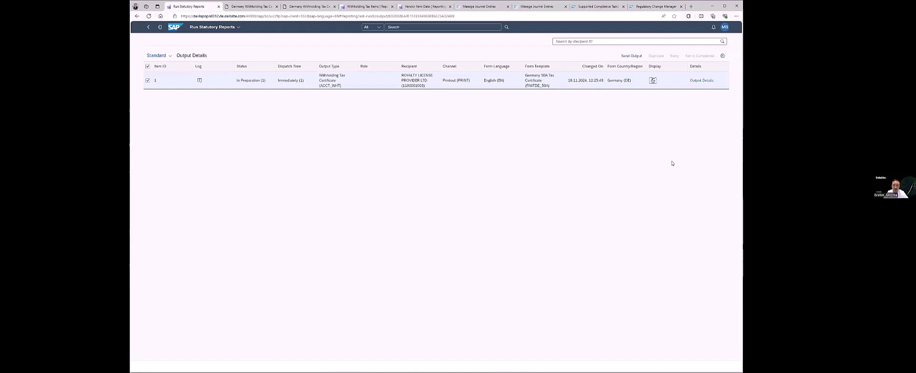
key(ctrl+Tab)
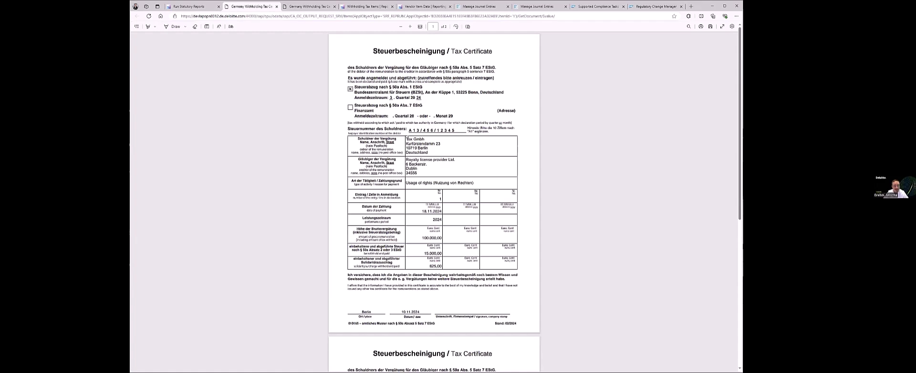
scroll(428, 220, down, 5)
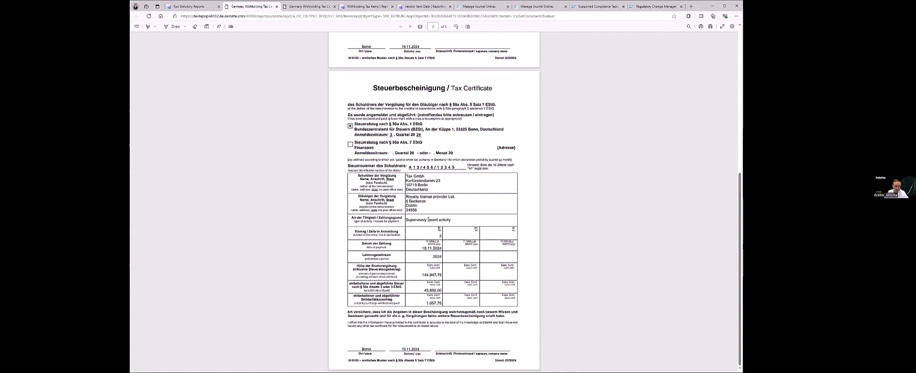
Leave the tax certificate and return through the run and activity pages to the report's phase overview
click(191, 7)
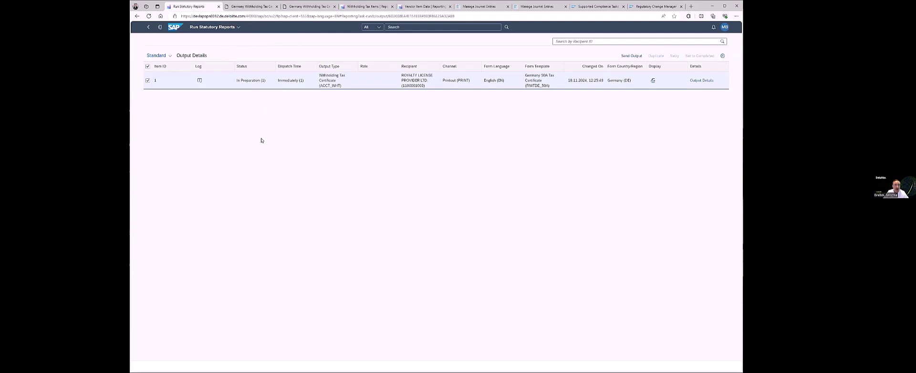
click(148, 27)
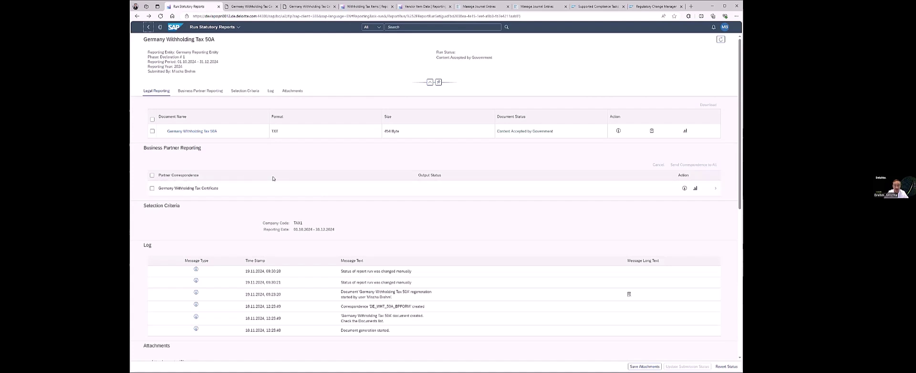
click(149, 27)
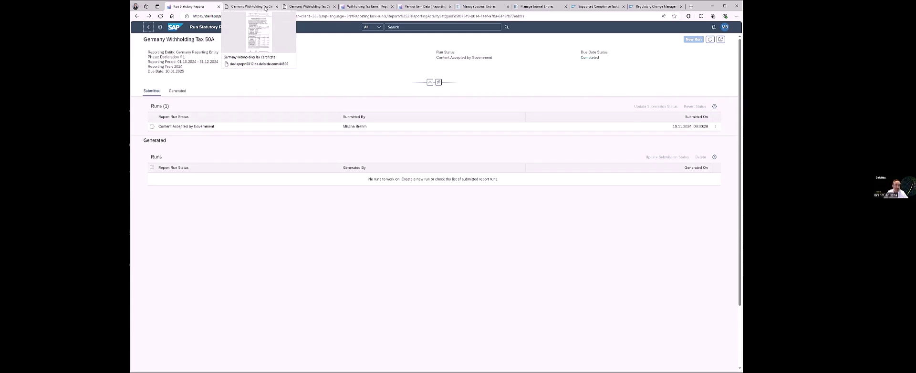
key(alt+Left)
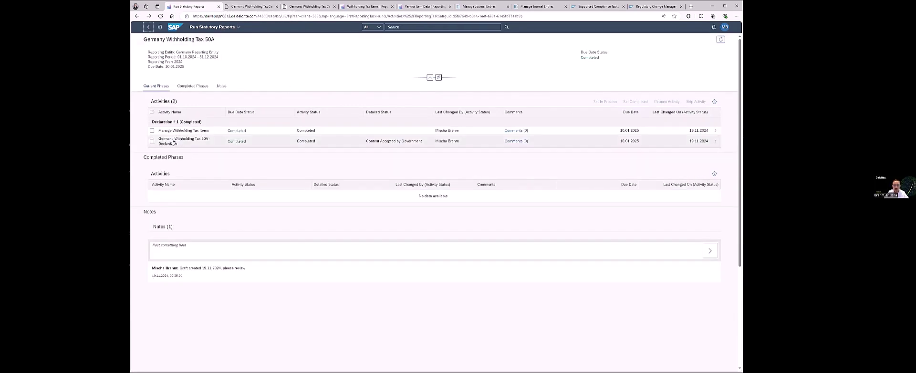